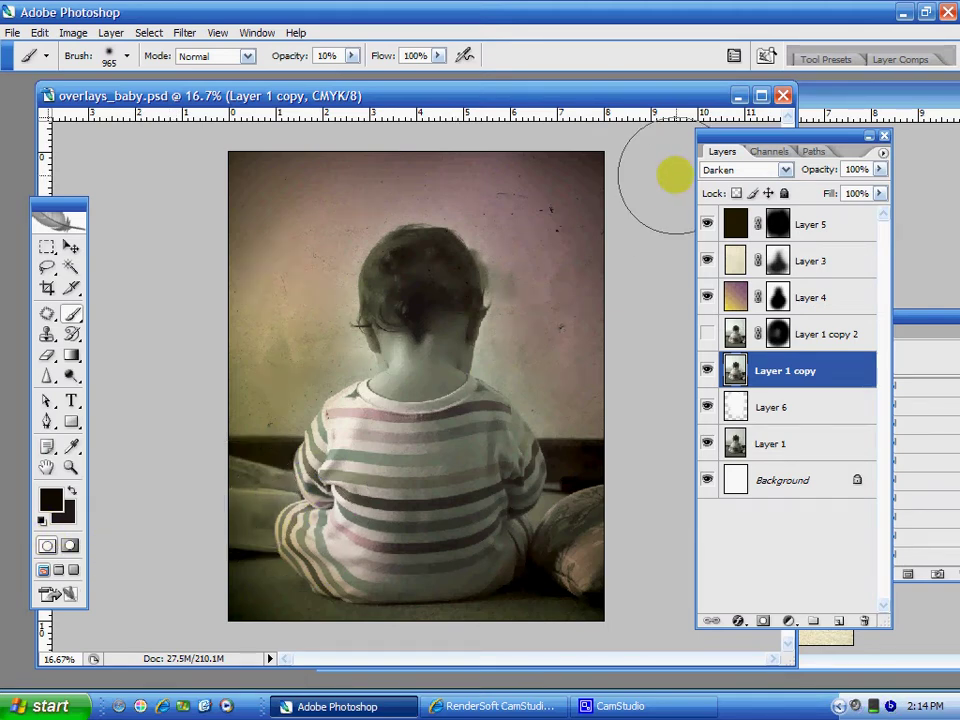
Minimize overlays_baby.psd and place the whitehomemadepaper.jpg and baby_sitting.jpg windows side by side
click(742, 100)
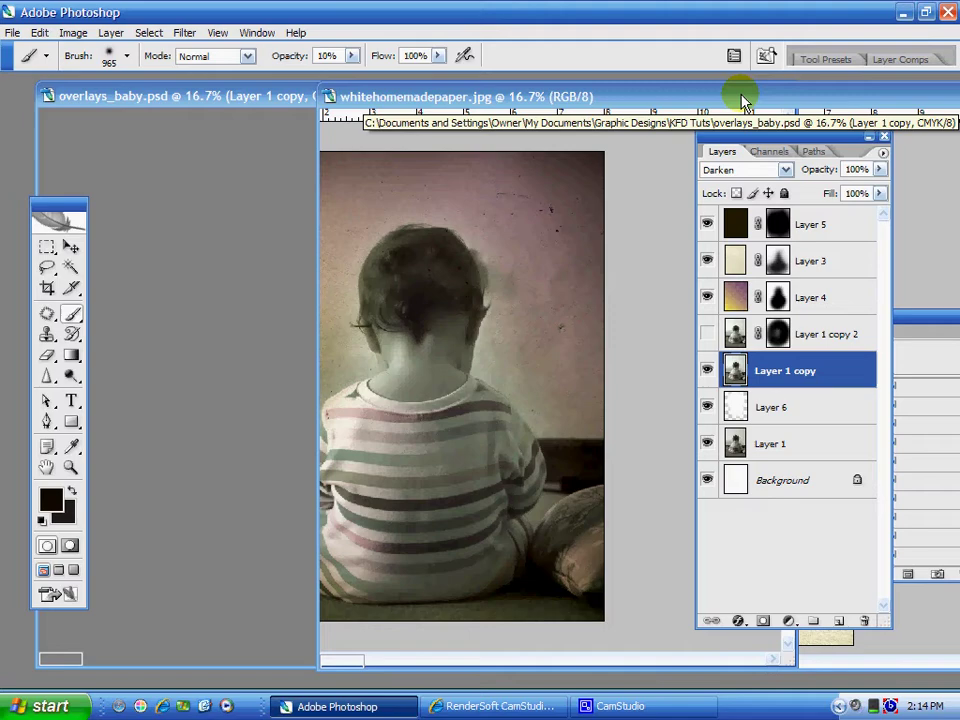
drag(677, 103, 388, 114)
drag(472, 105, 525, 92)
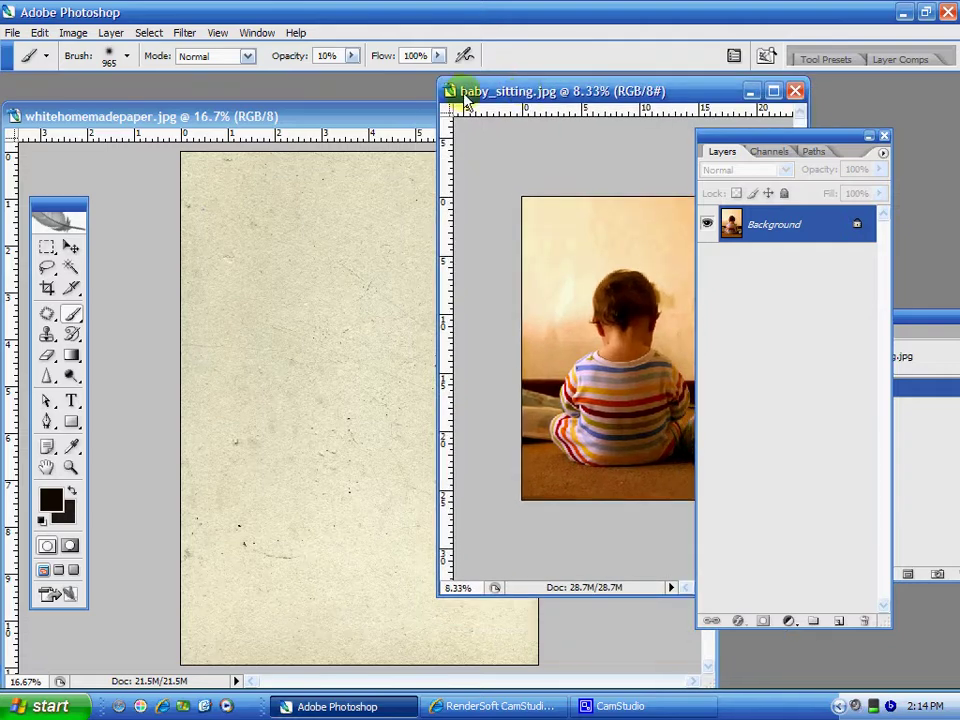
drag(349, 120, 370, 104)
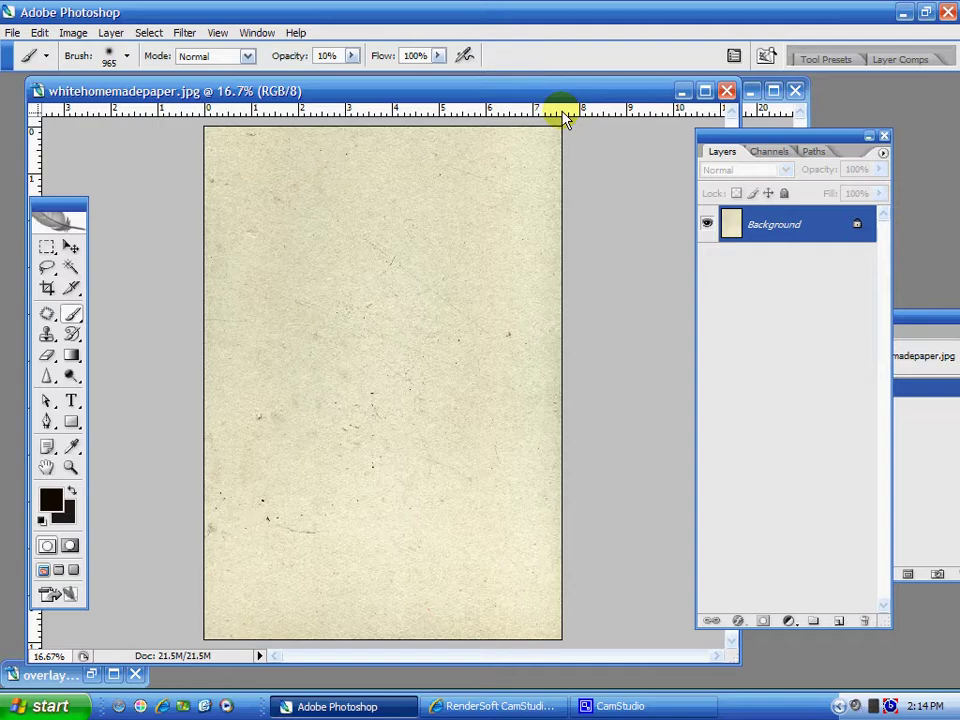
mouse_move(576, 90)
mouse_down()
mouse_move(604, 96)
mouse_move(561, 94)
mouse_up()
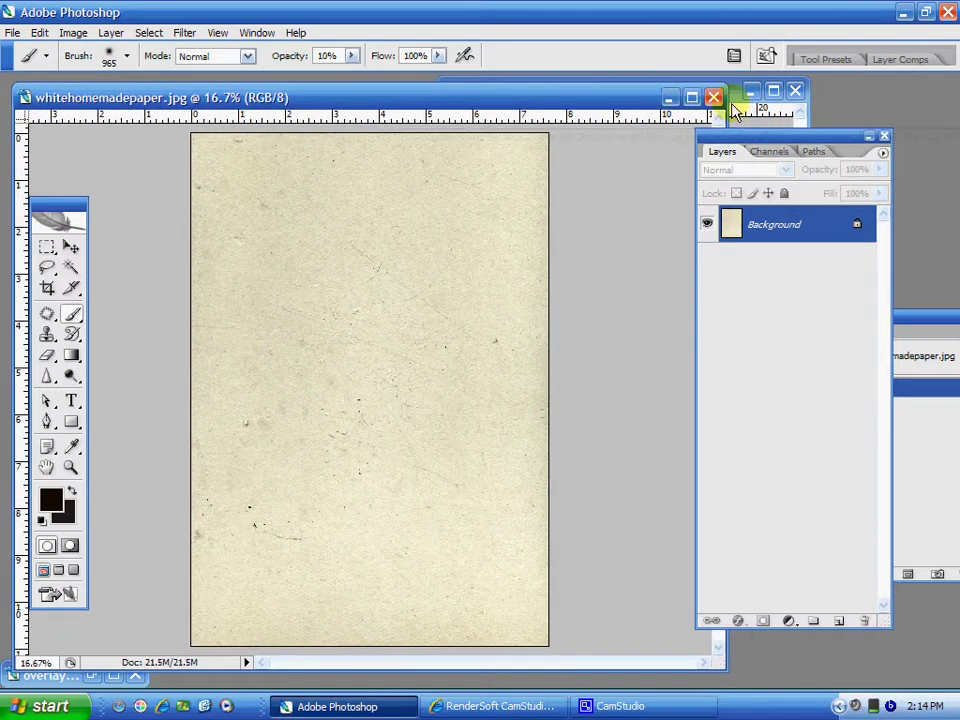
mouse_move(735, 93)
mouse_down()
mouse_move(622, 146)
mouse_move(717, 101)
mouse_up()
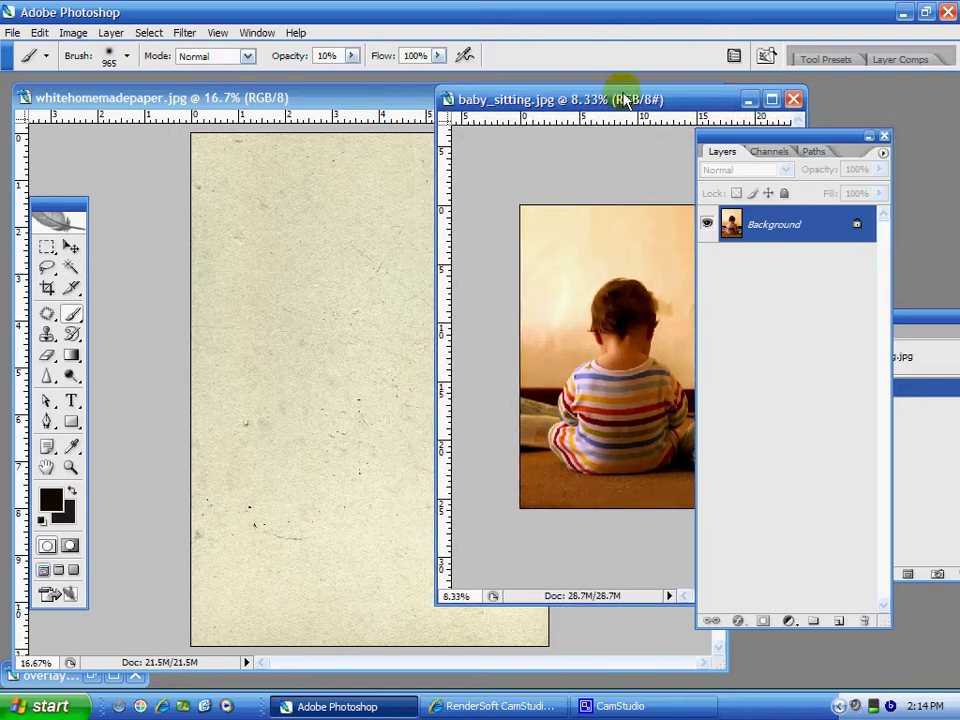
drag(624, 100, 595, 104)
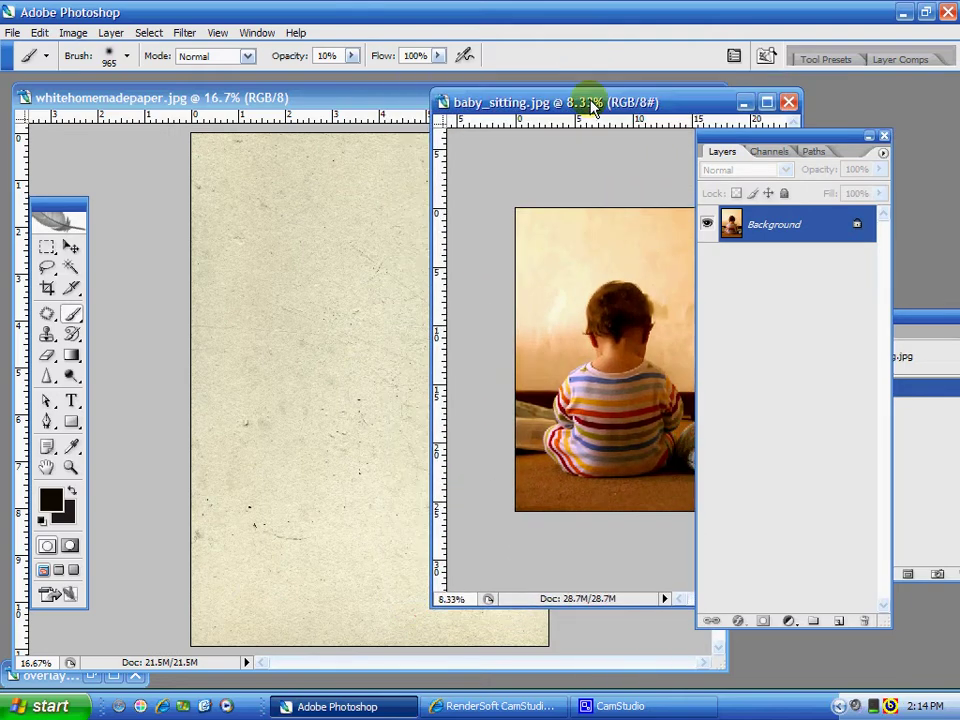
Create Untitled-1 at 8 × 10 inches, 300 pixels/inch, CMYK Color, white background
click(14, 35)
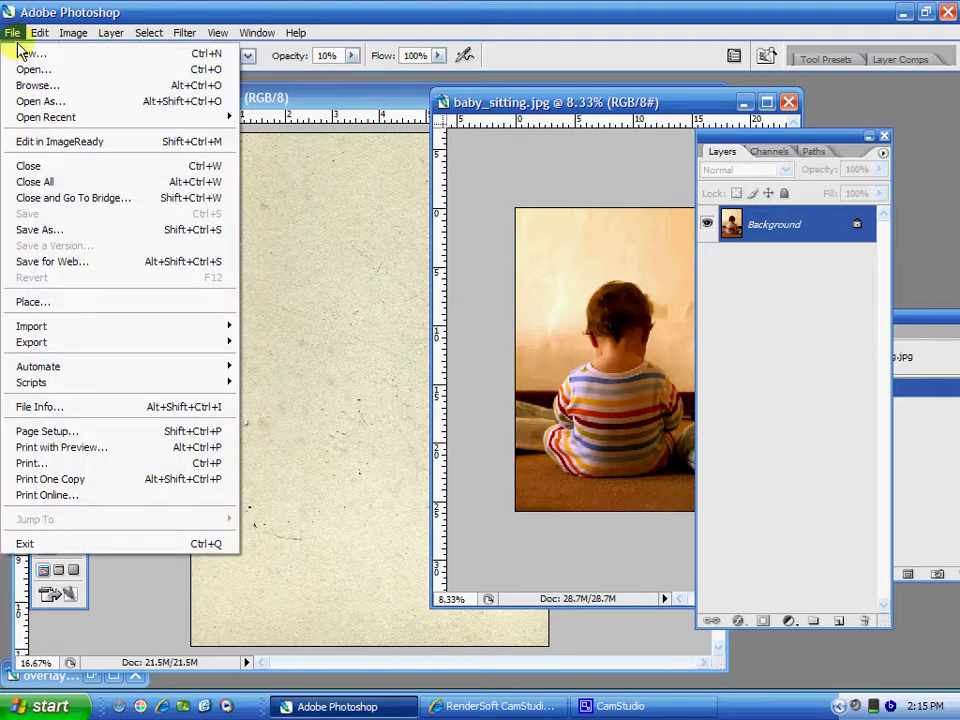
click(22, 52)
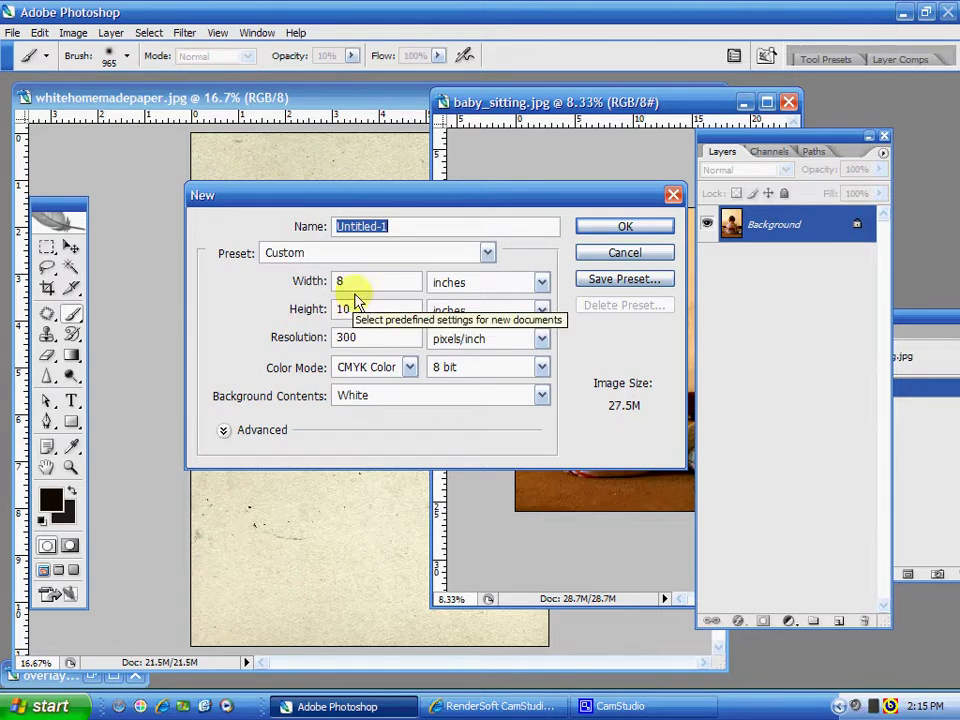
click(311, 285)
click(364, 282)
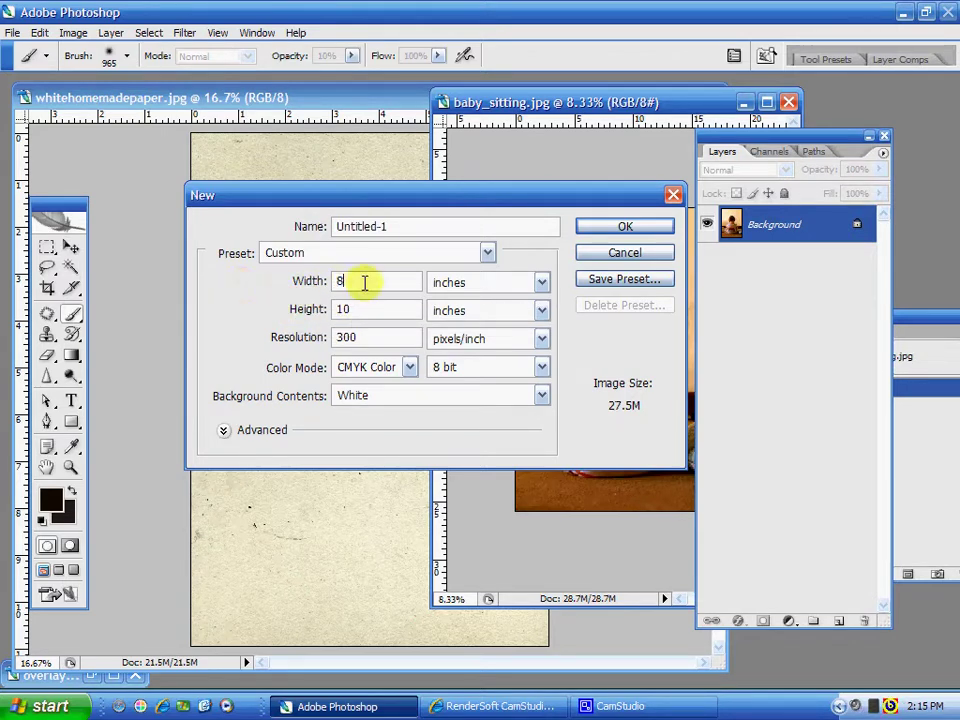
click(458, 283)
click(453, 318)
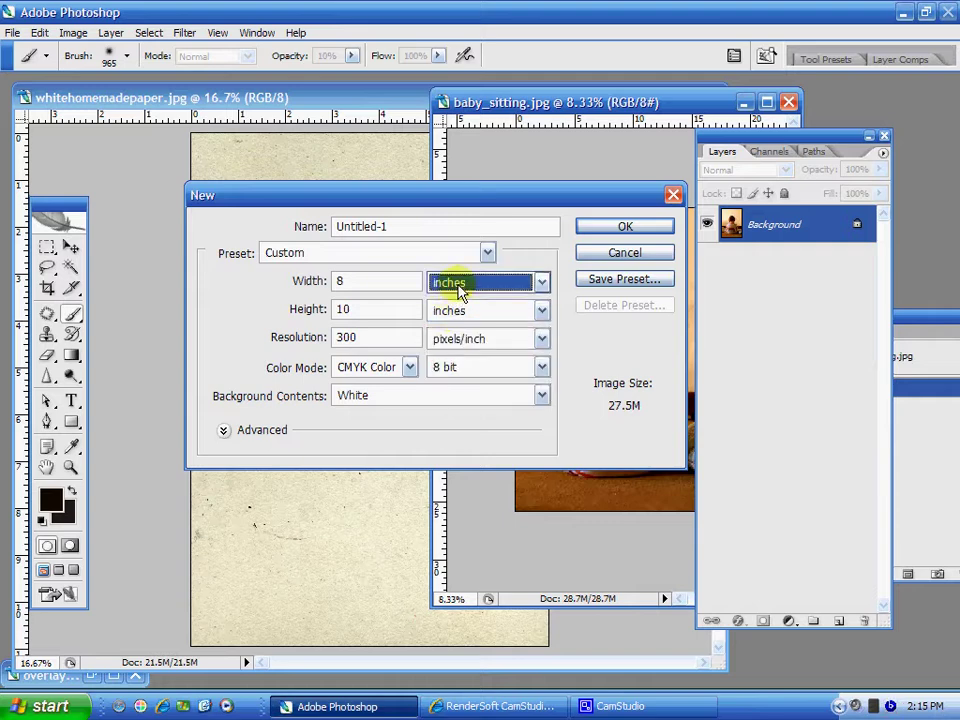
click(343, 307)
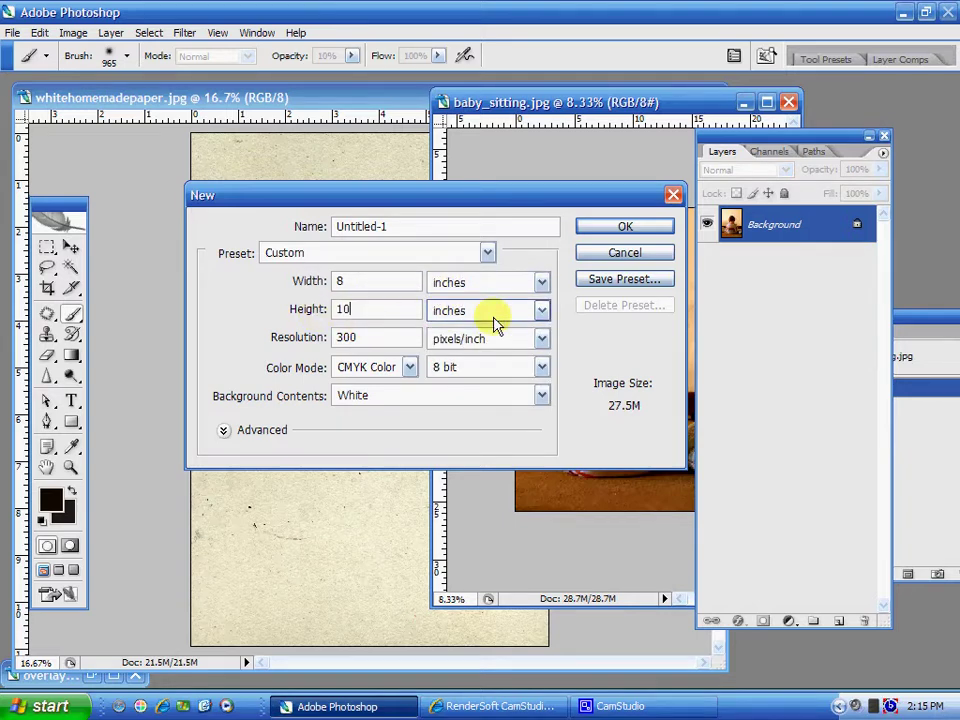
double_click(391, 339)
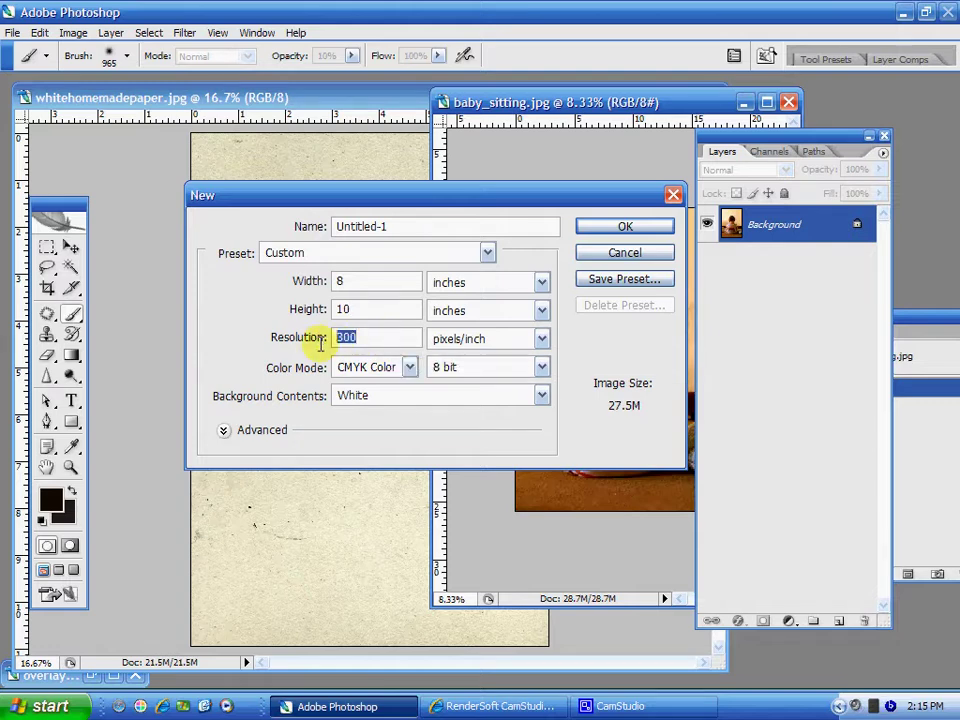
click(401, 339)
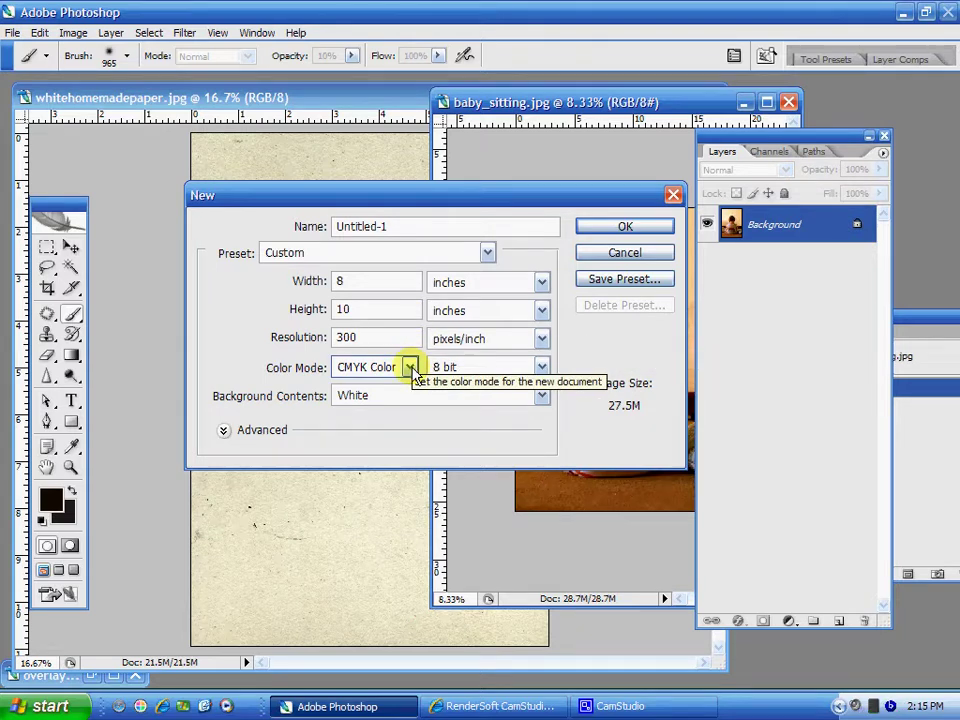
click(410, 368)
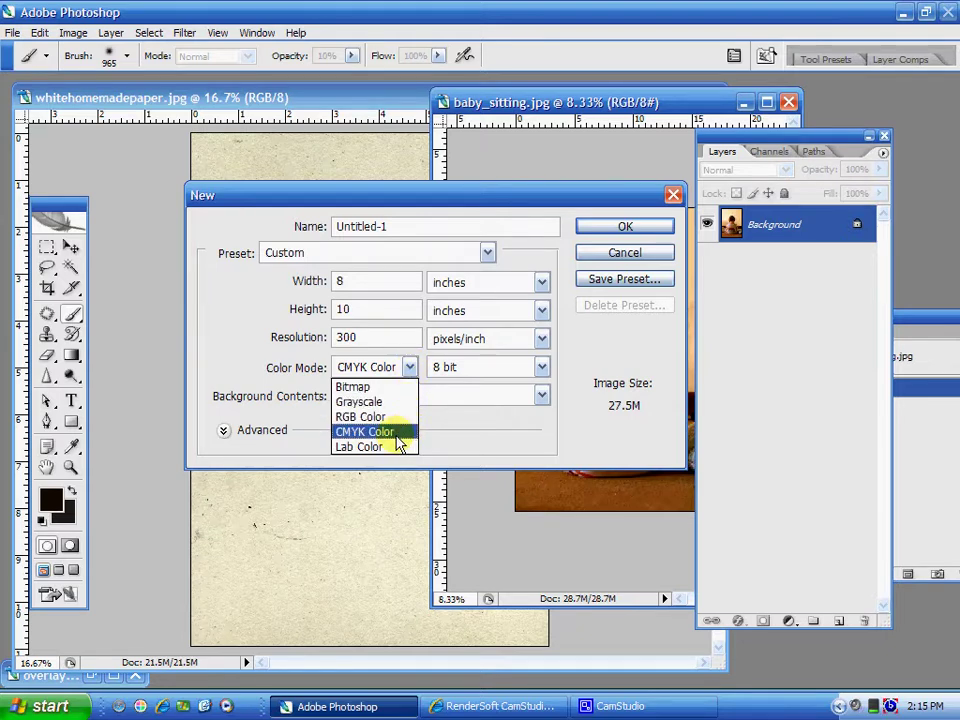
click(397, 434)
key(shift+Tab)
key(shift+Tab)
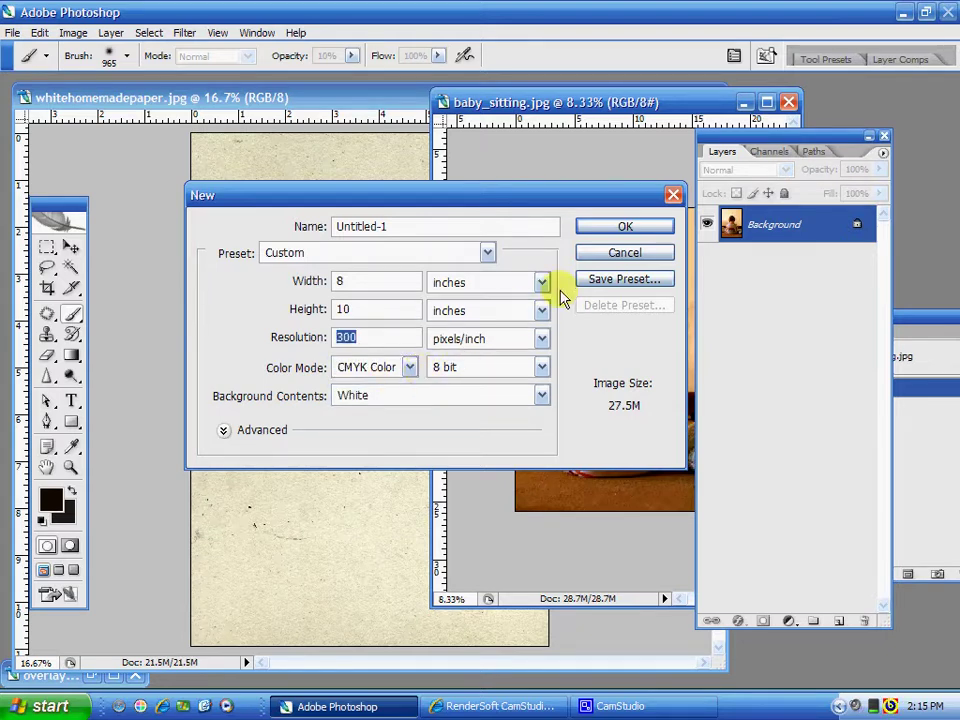
click(625, 228)
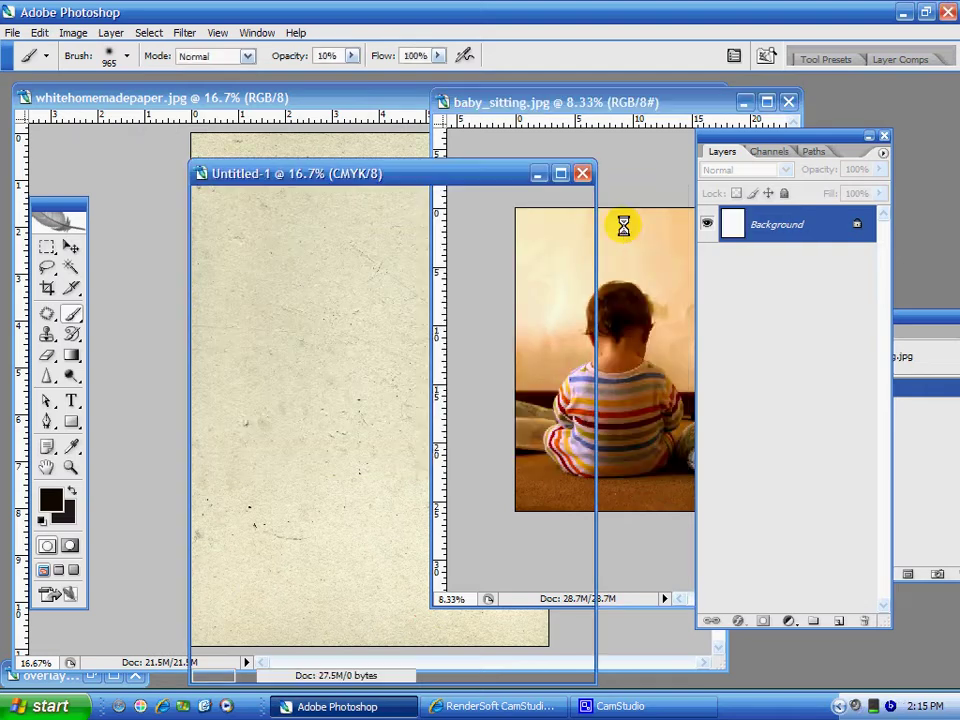
Enlarge the Untitled-1 window and position the baby_sitting.jpg window beside it
drag(431, 173, 360, 104)
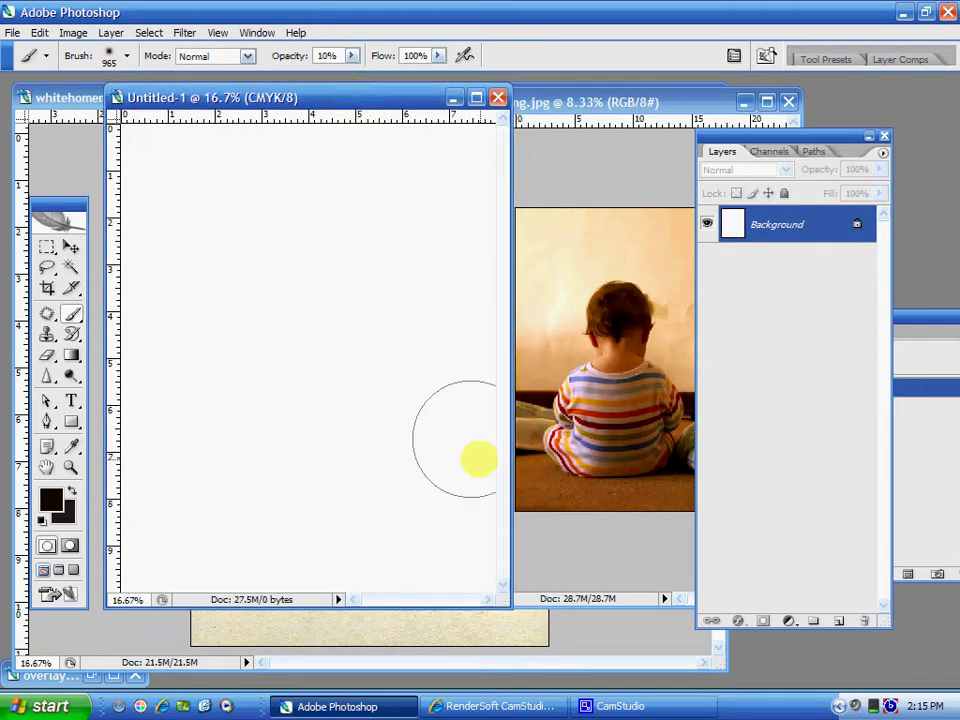
drag(514, 603, 713, 638)
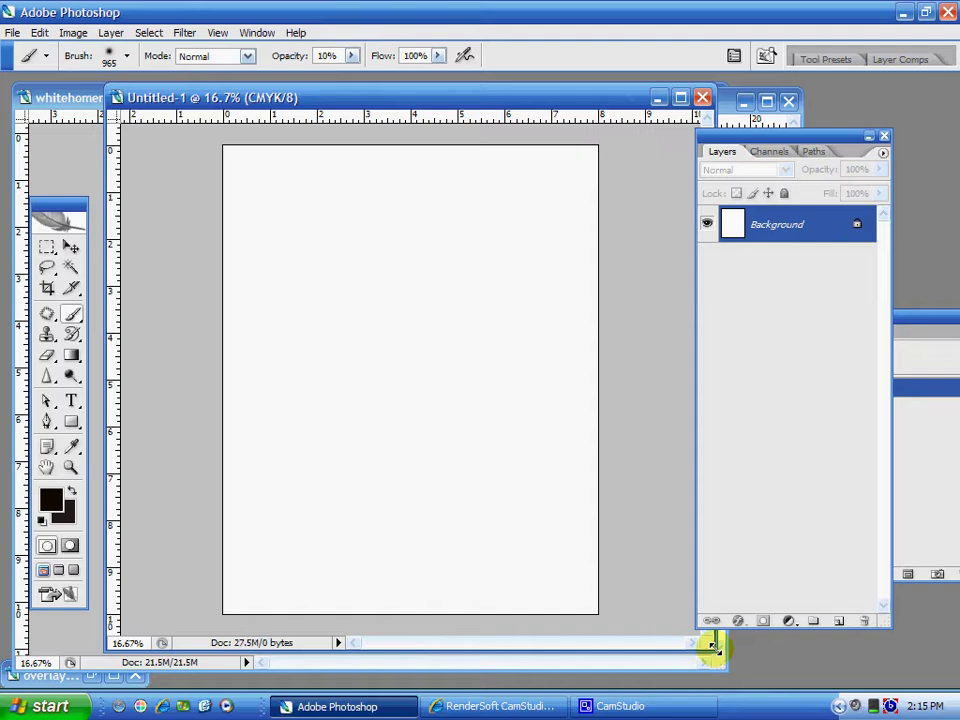
mouse_move(540, 100)
mouse_down()
mouse_move(527, 103)
mouse_move(552, 107)
mouse_move(536, 100)
mouse_up()
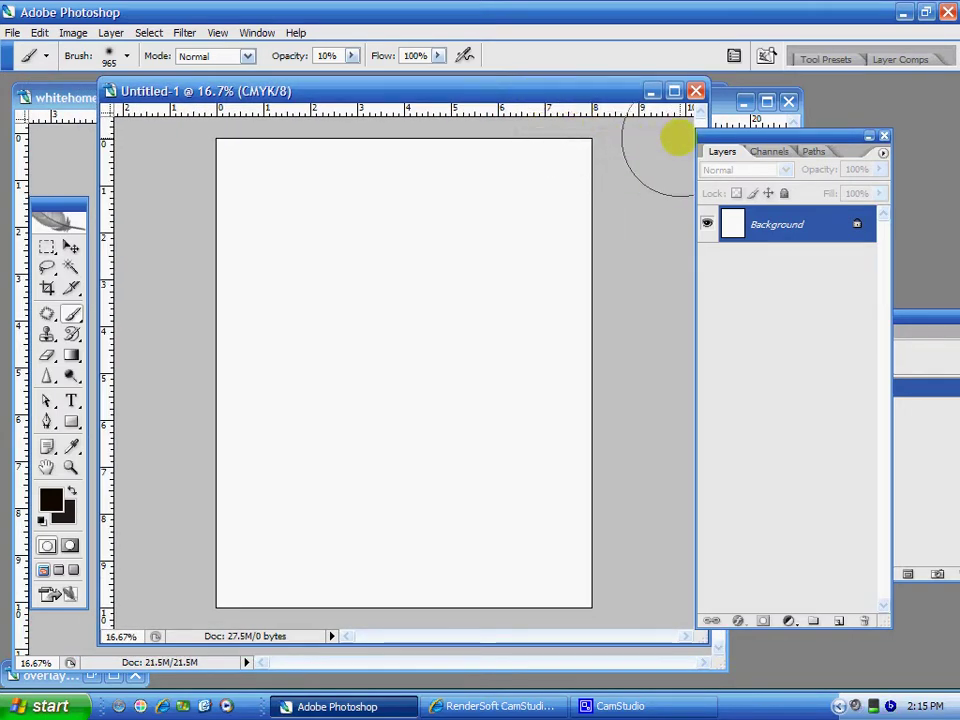
click(729, 101)
drag(729, 101, 676, 125)
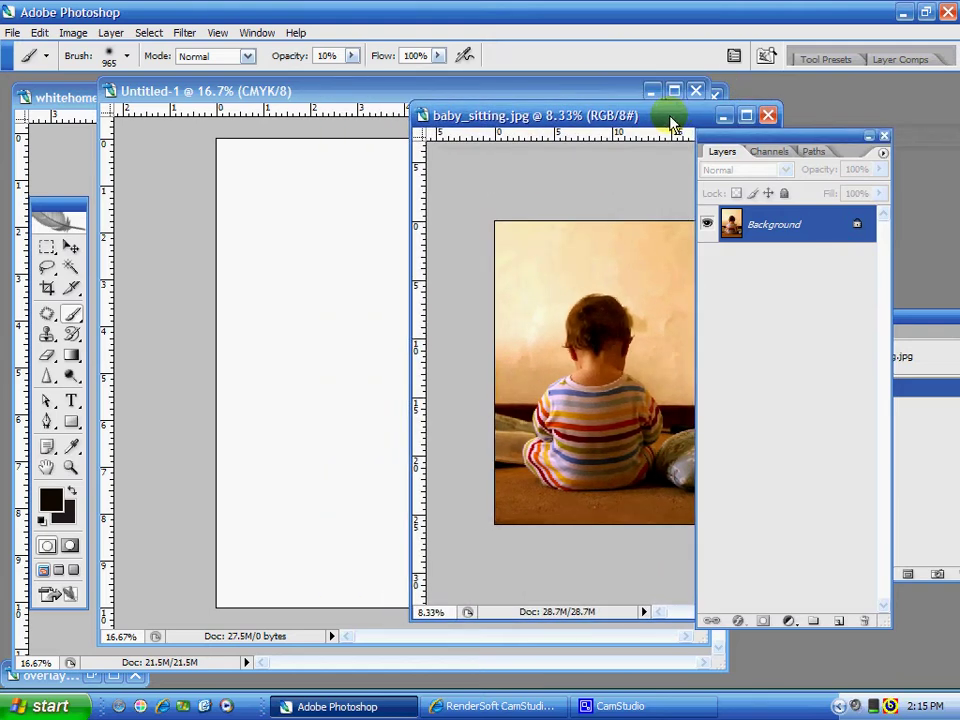
Drag the baby photo into Untitled-1 as Layer 1 and shift it up to fill the canvas
click(70, 249)
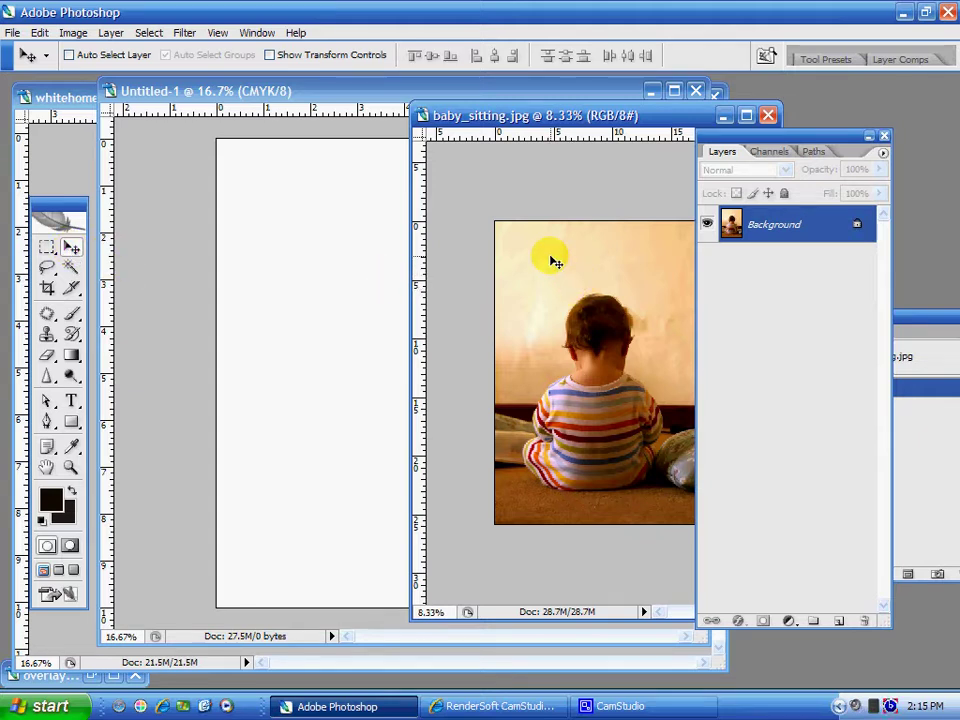
drag(555, 261, 325, 242)
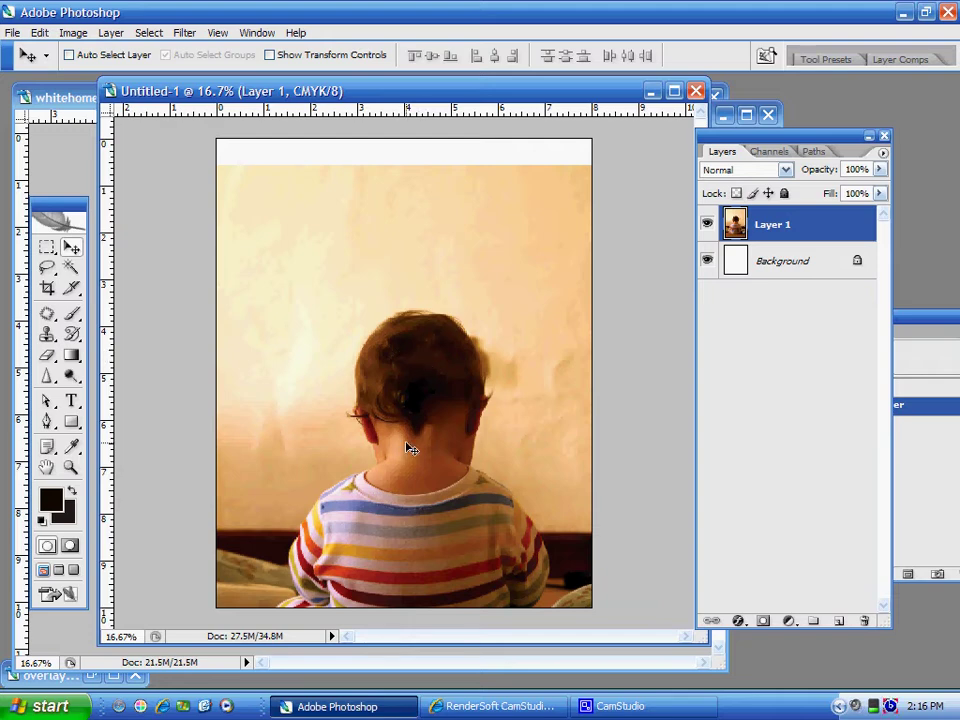
drag(428, 469, 418, 388)
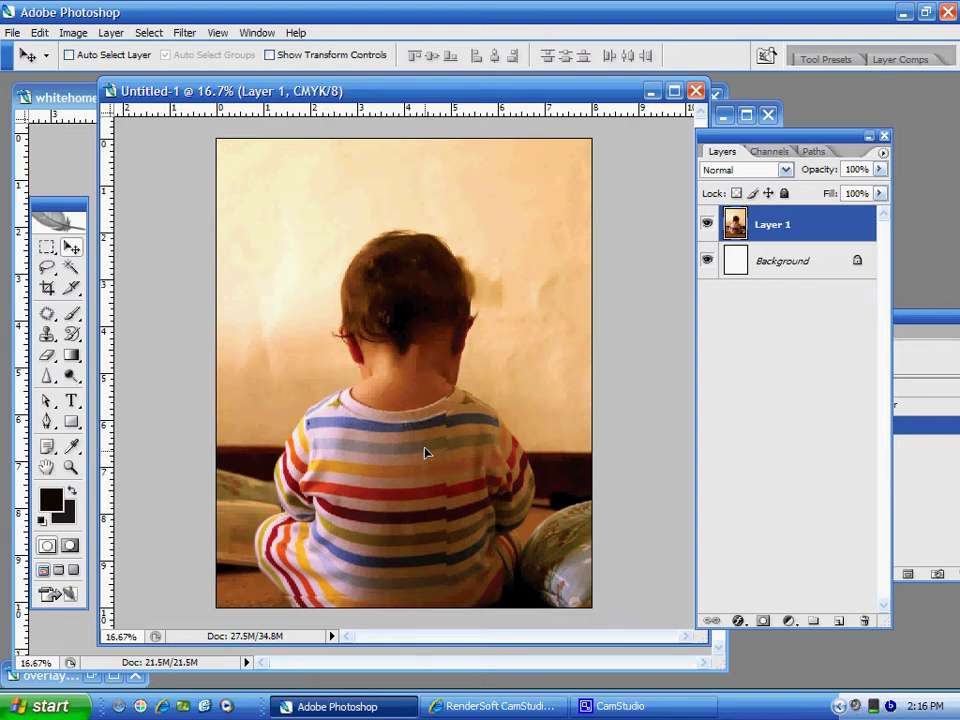
drag(426, 452, 428, 425)
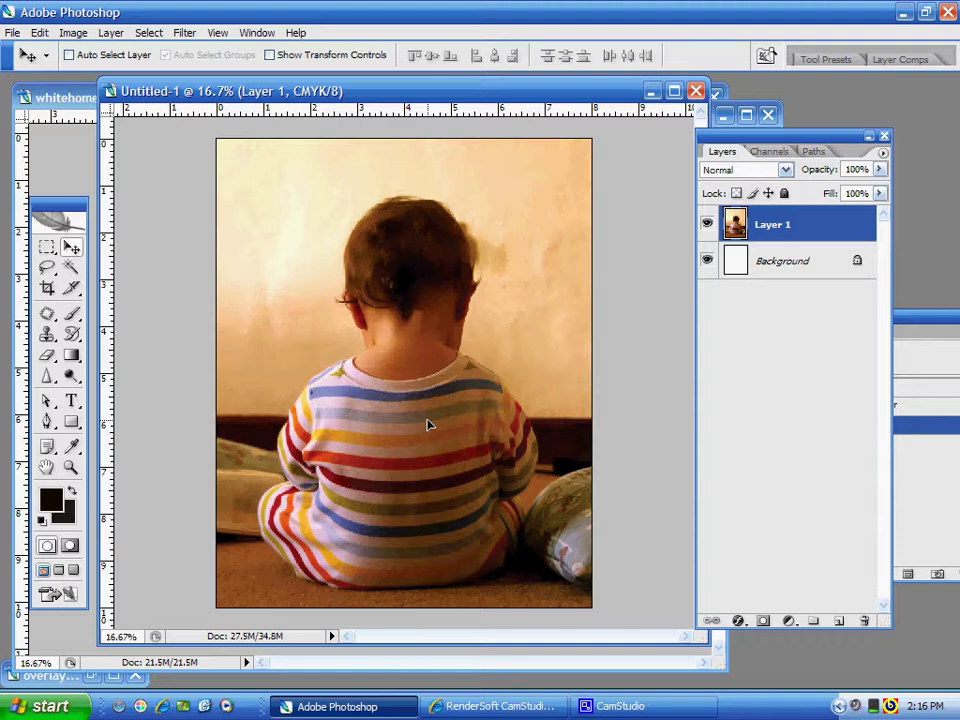
Make Layer 1 the active layer in the Layers panel
drag(745, 228, 800, 231)
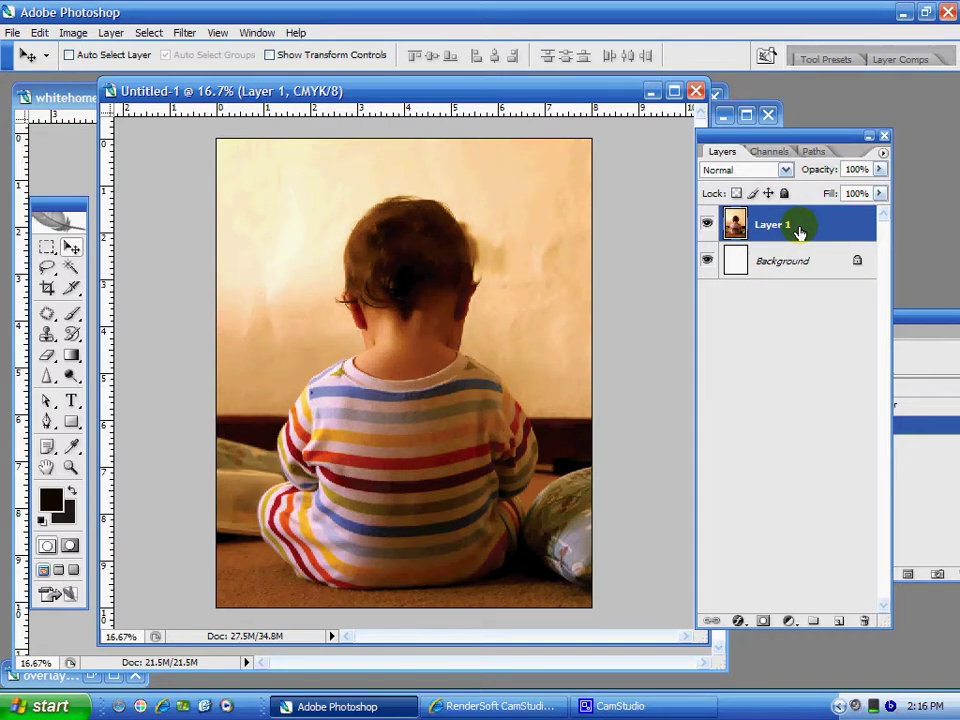
drag(800, 231, 786, 278)
click(786, 221)
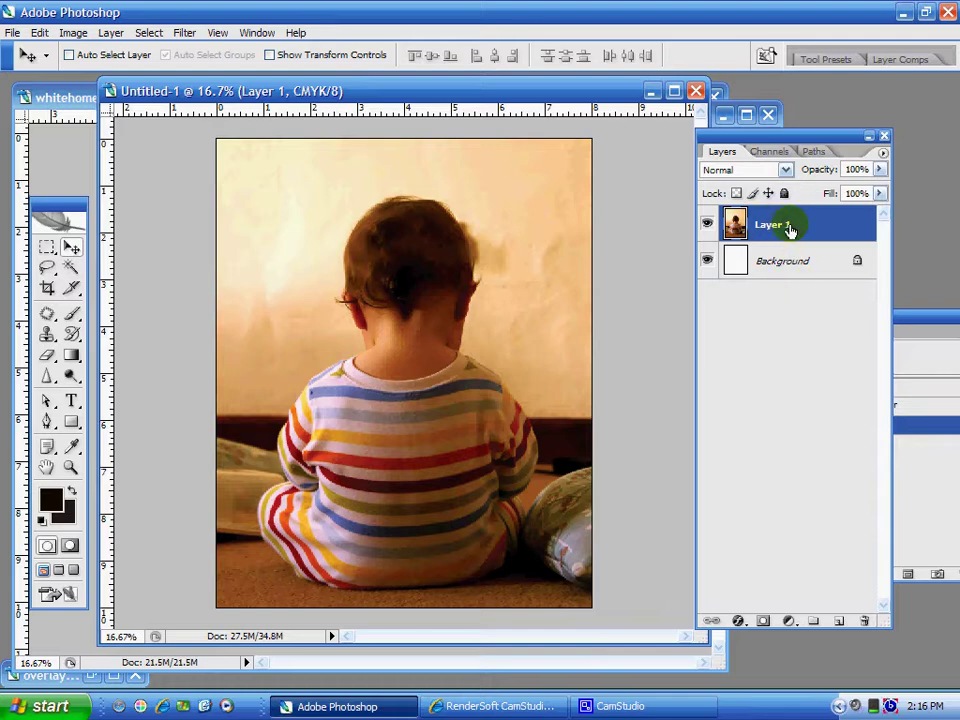
click(782, 260)
click(797, 228)
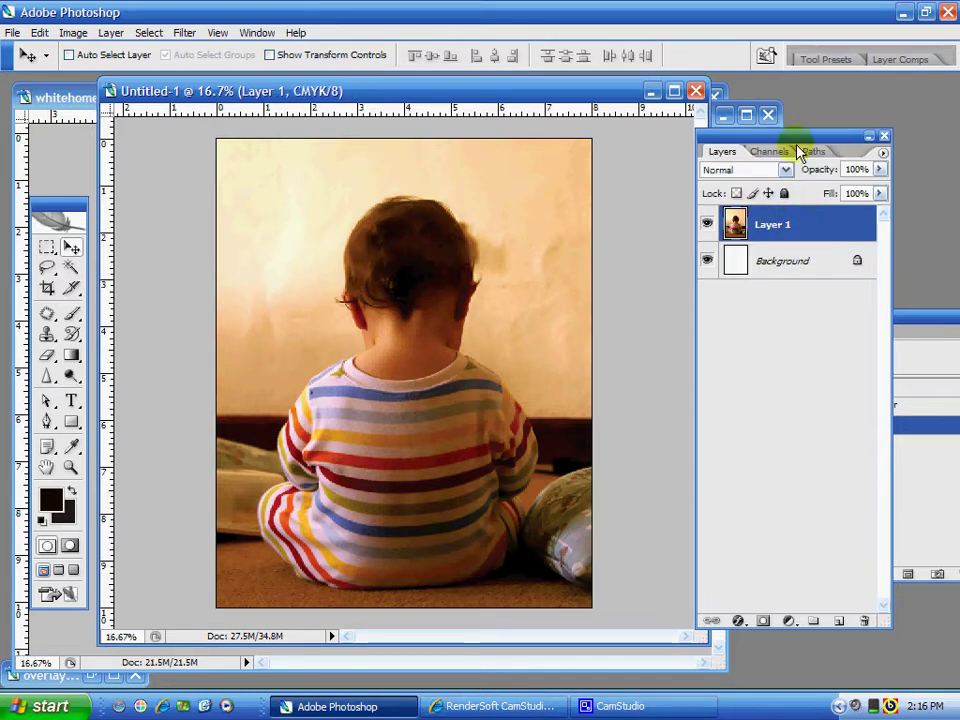
Close the Window menu unchanged and show the Image > Adjustments submenu
click(252, 34)
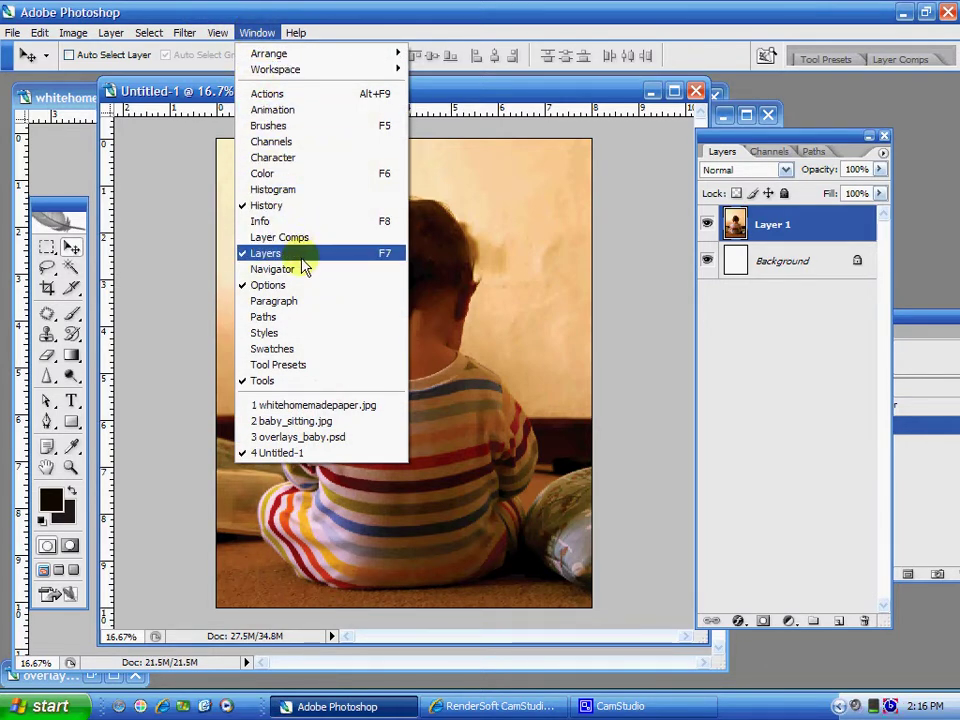
click(797, 146)
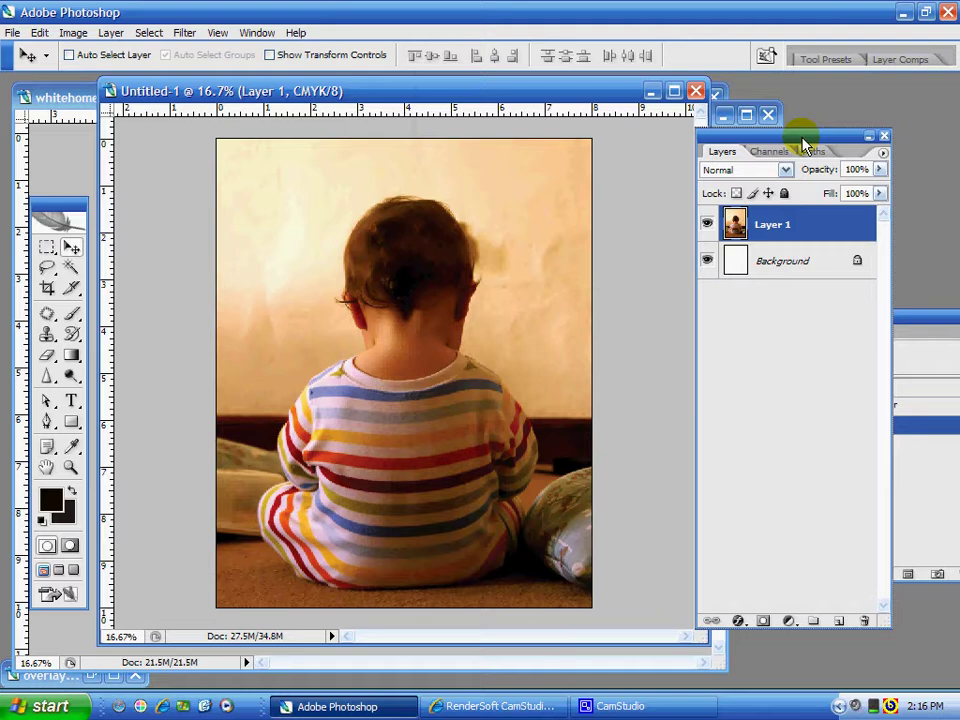
click(790, 227)
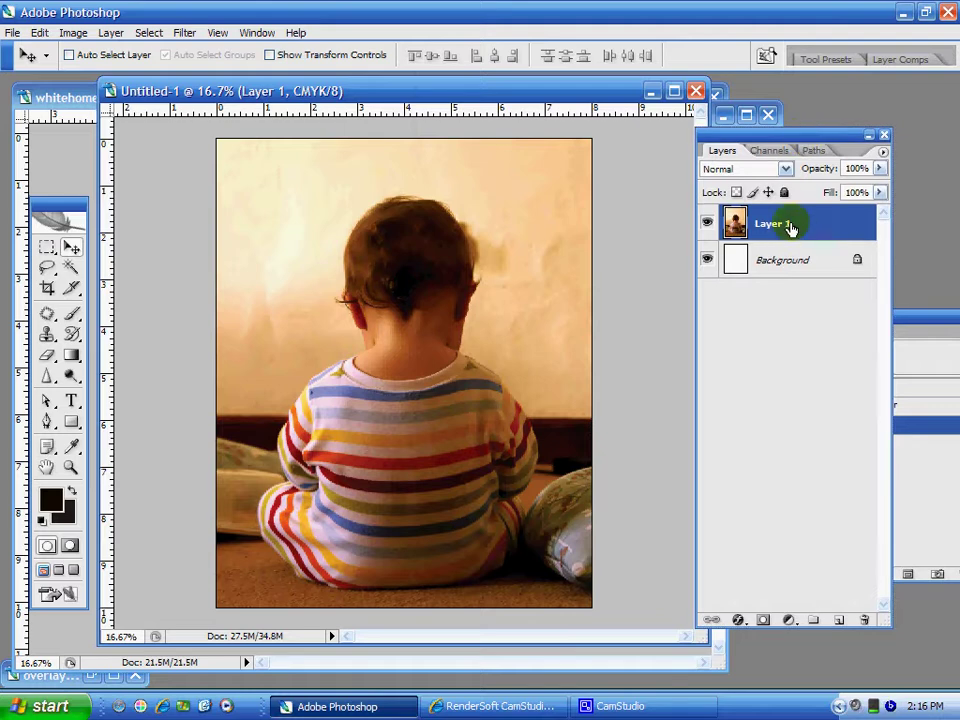
click(71, 32)
mouse_move(92, 80)
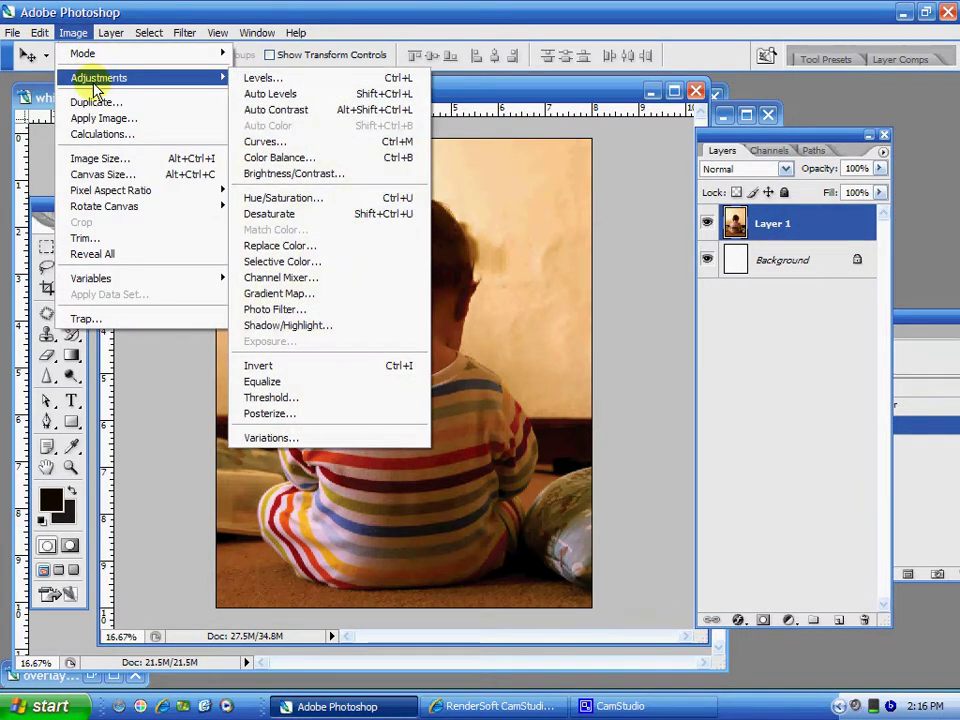
Apply Hue/Saturation to Layer 1 with Saturation -85 and Lightness +26
click(310, 203)
mouse_move(764, 336)
mouse_down()
mouse_move(784, 317)
mouse_move(770, 331)
mouse_move(778, 341)
mouse_up()
click(742, 477)
drag(745, 482, 664, 477)
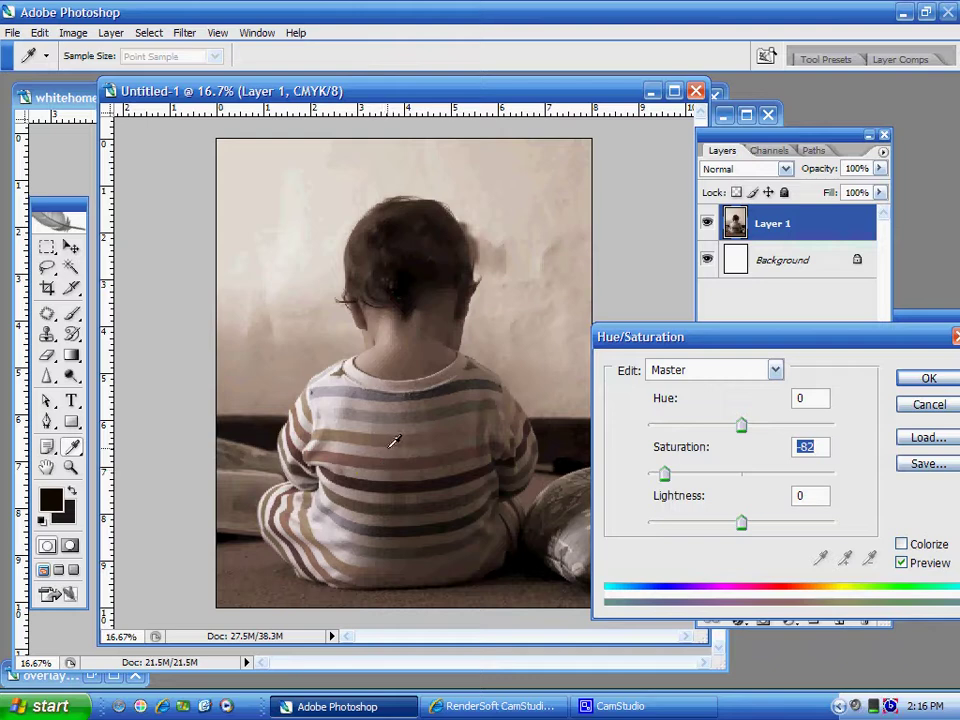
drag(665, 478, 662, 478)
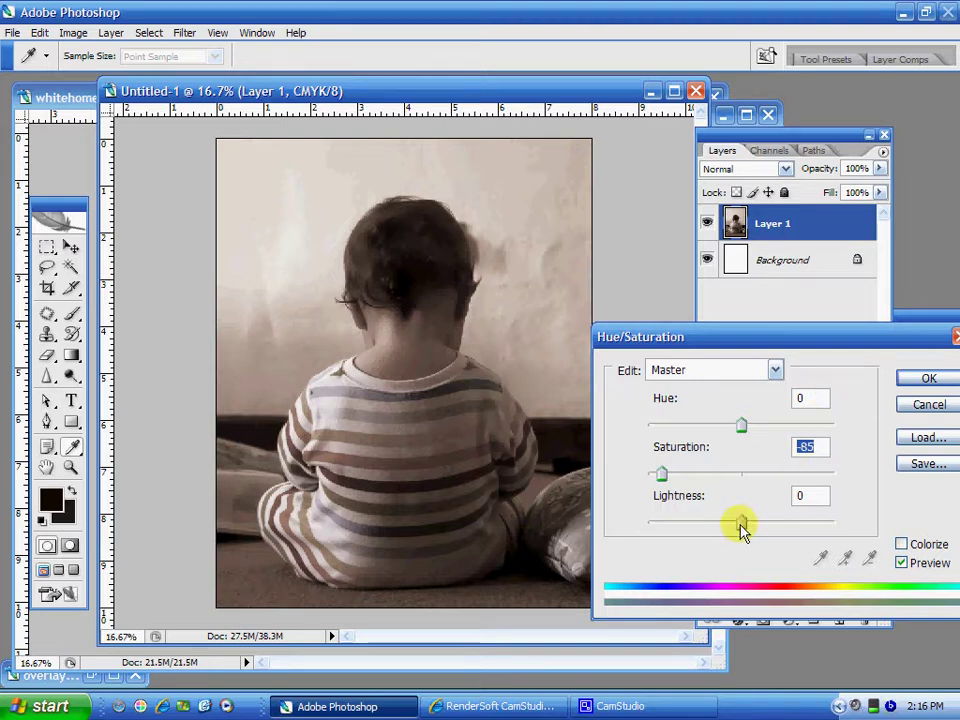
drag(739, 525, 767, 528)
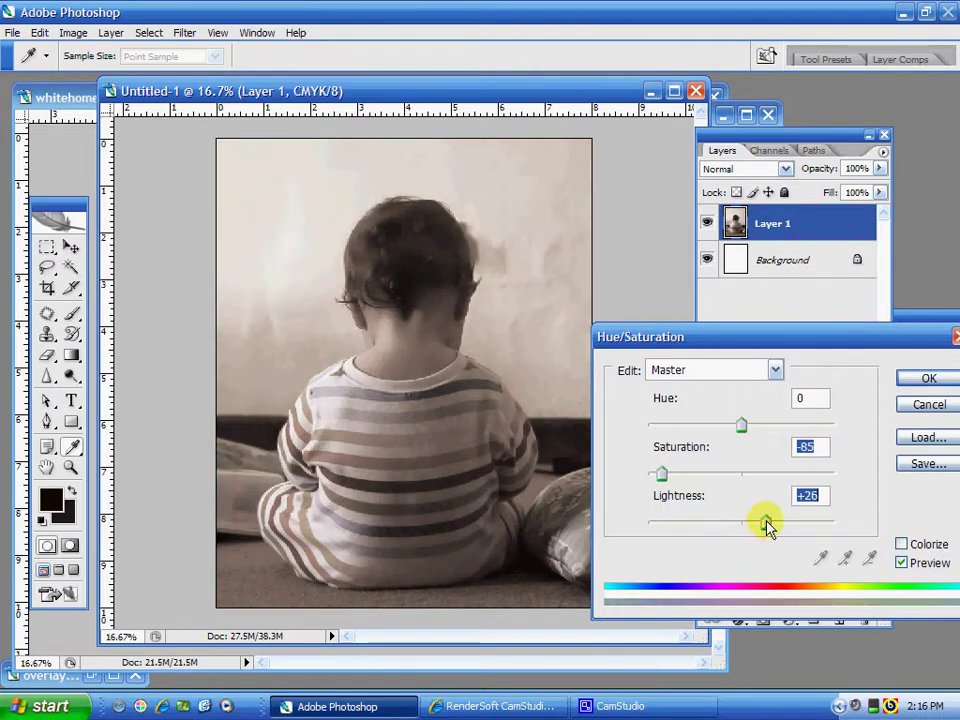
click(932, 381)
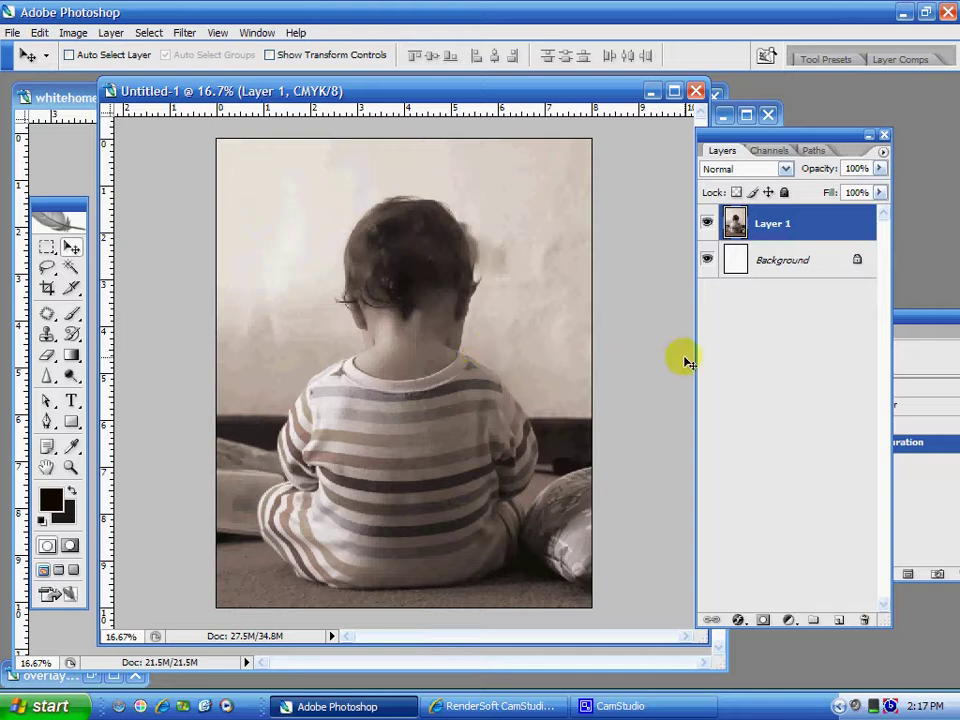
Duplicate Layer 1 from its context menu to create Layer 1 copy
click(838, 229)
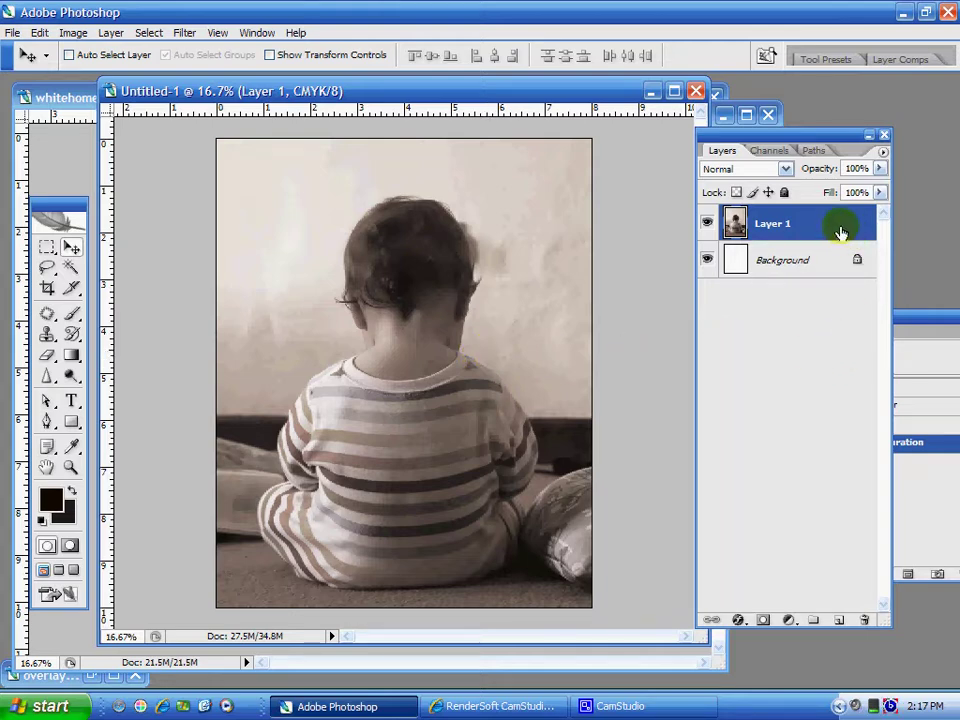
right_click(770, 228)
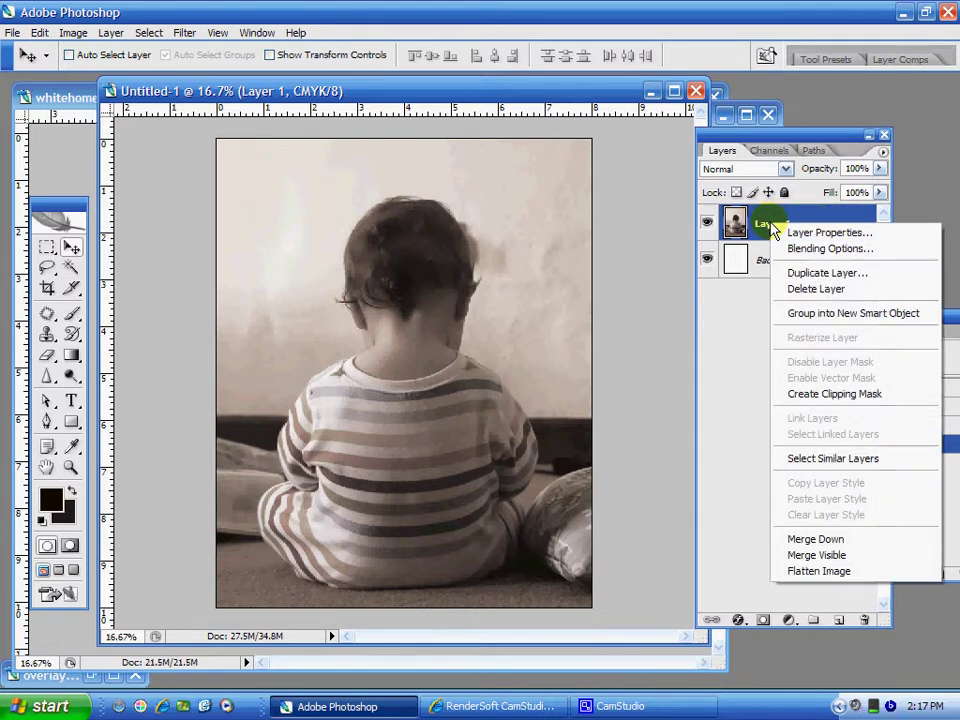
click(797, 275)
click(639, 209)
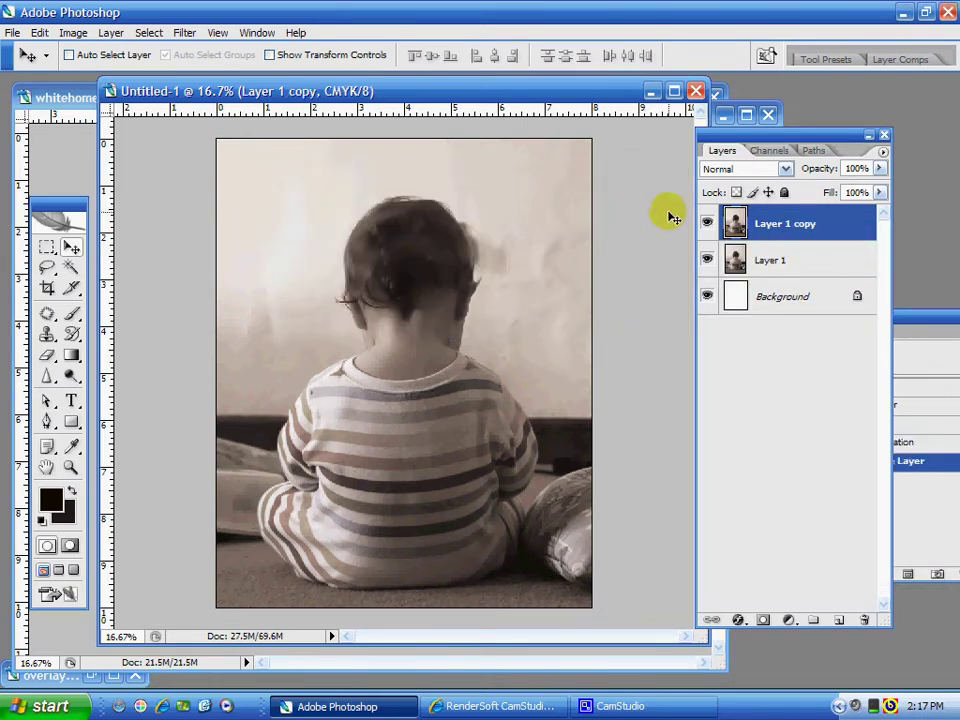
Apply Brightness/Contrast to Layer 1 copy with Brightness 0 and Contrast +16
click(72, 33)
mouse_move(103, 83)
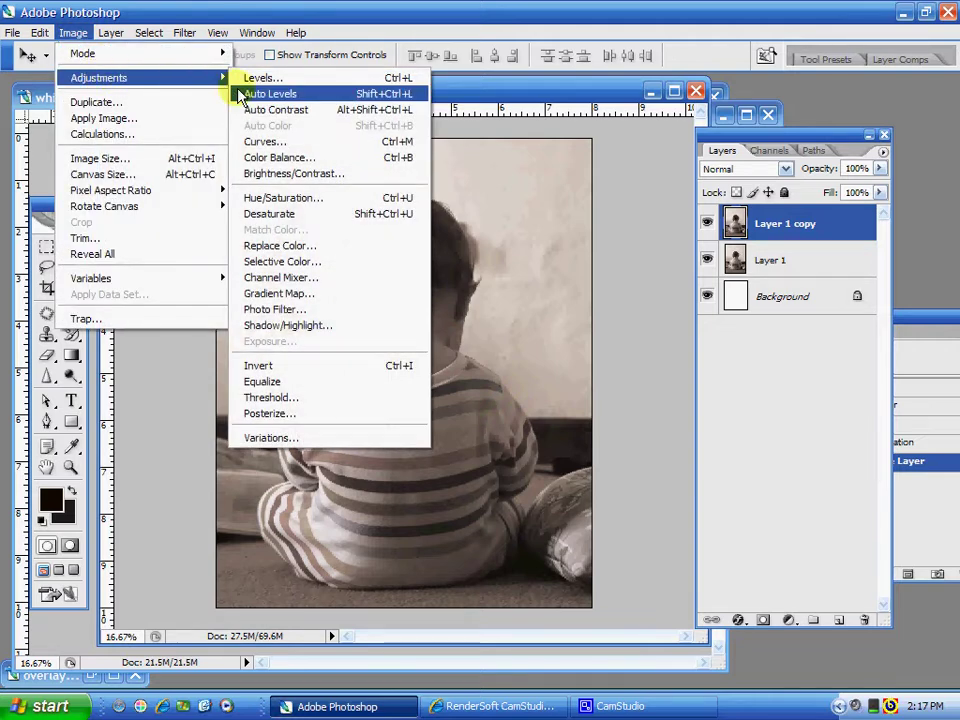
click(273, 178)
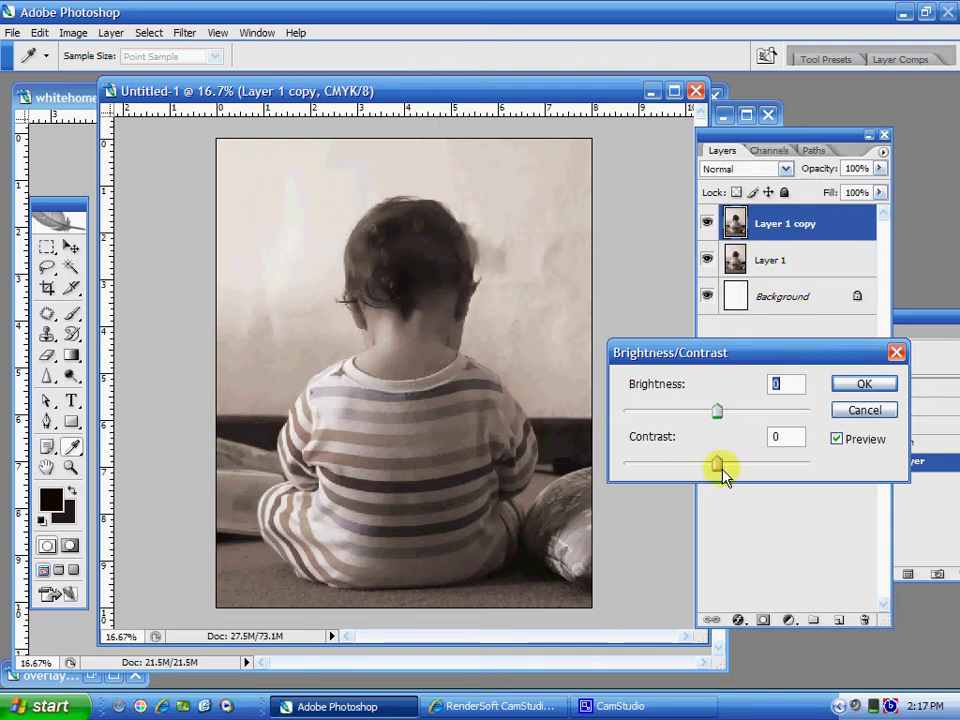
mouse_move(717, 468)
mouse_down()
mouse_move(741, 467)
mouse_move(730, 470)
mouse_up()
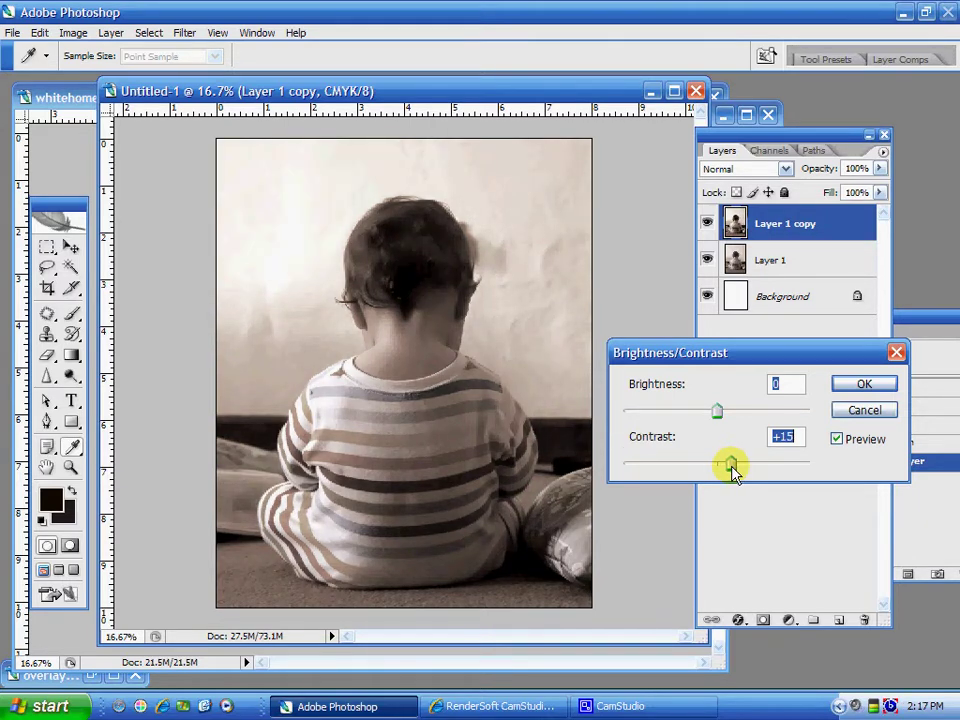
drag(732, 470, 732, 464)
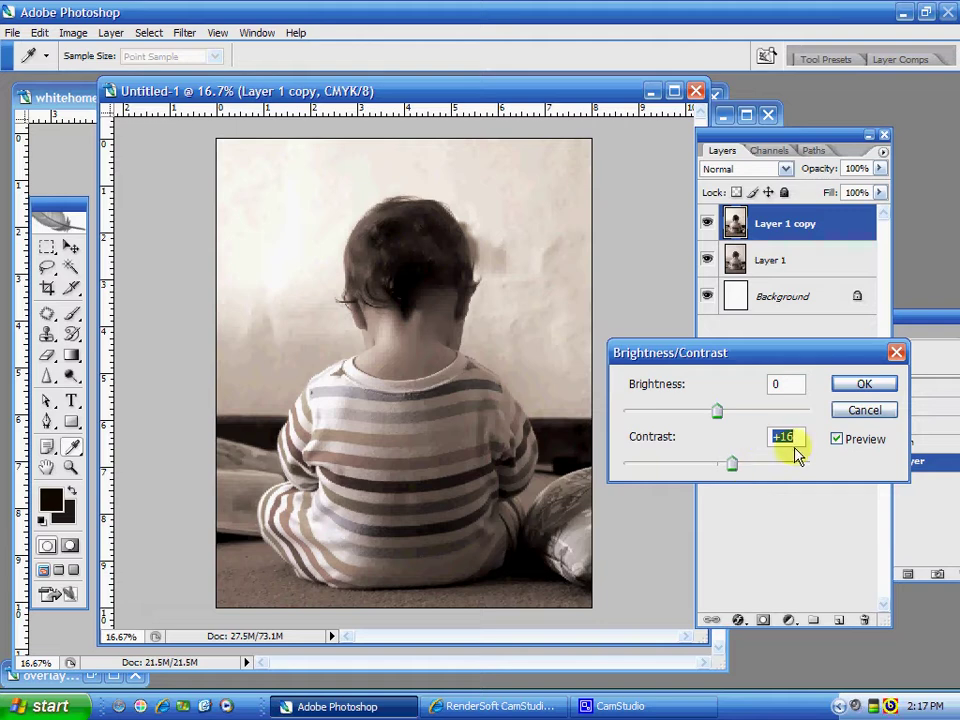
click(864, 390)
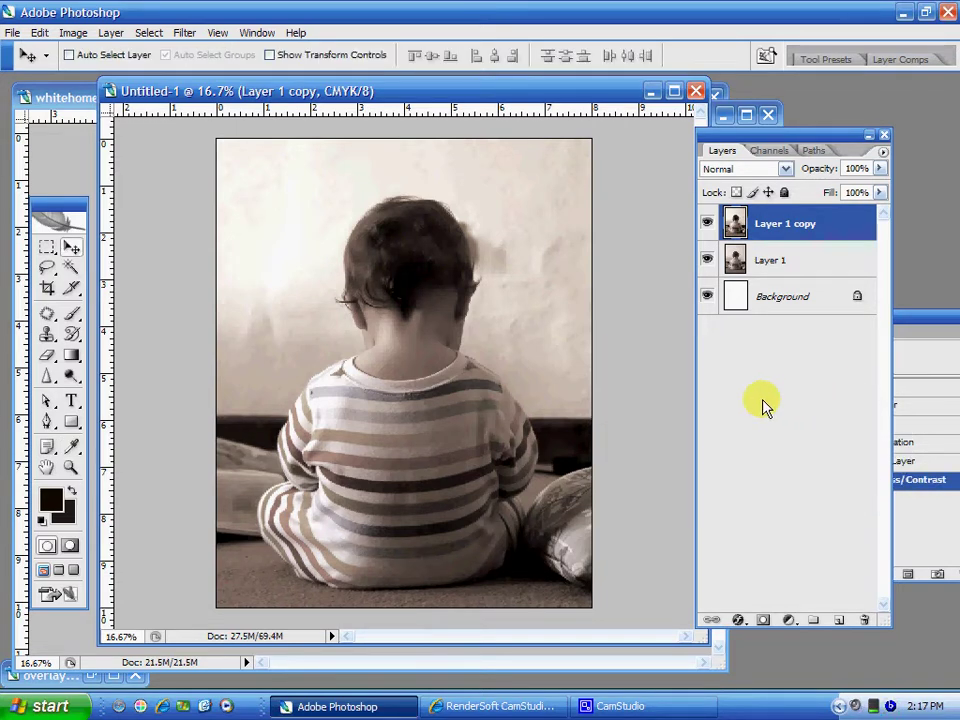
Set Layer 1 copy's blend mode to Darken after trying Linear Burn
click(773, 264)
click(771, 228)
click(787, 170)
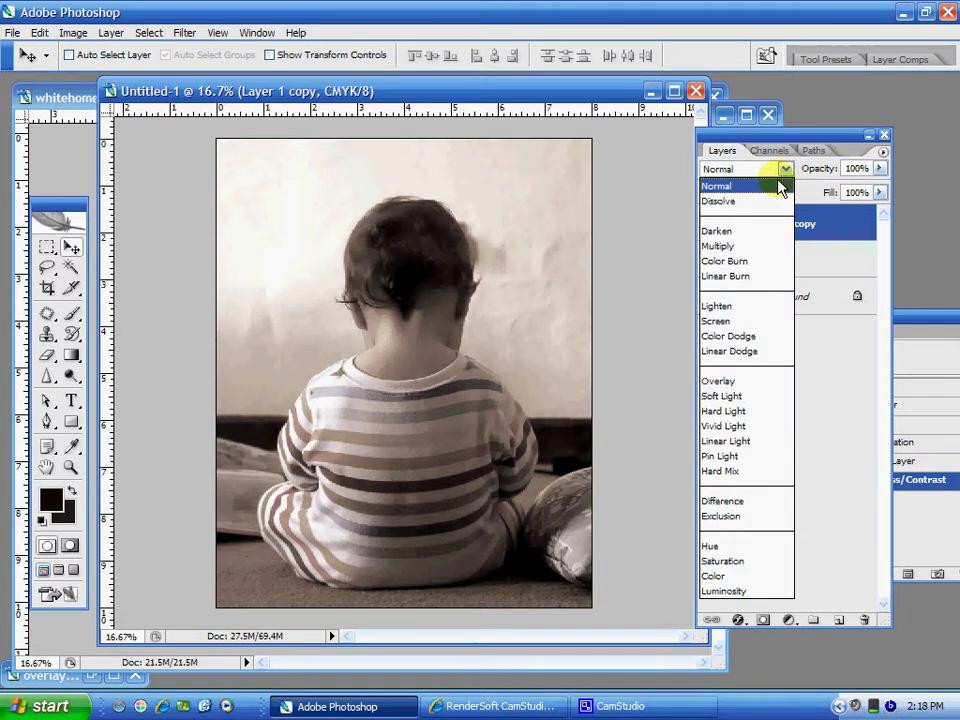
click(768, 288)
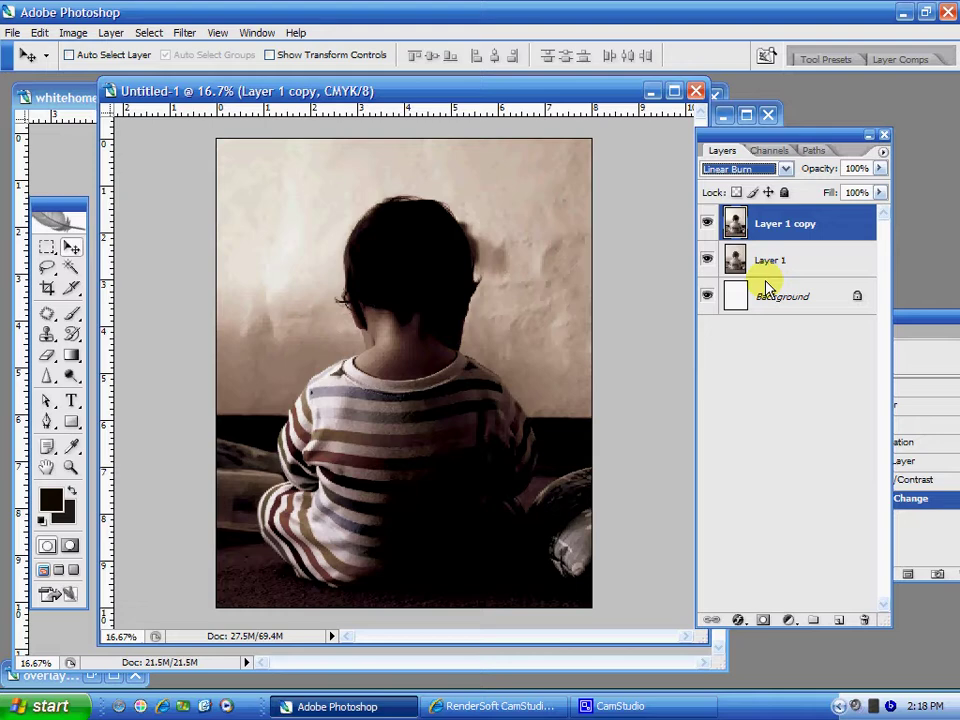
click(785, 168)
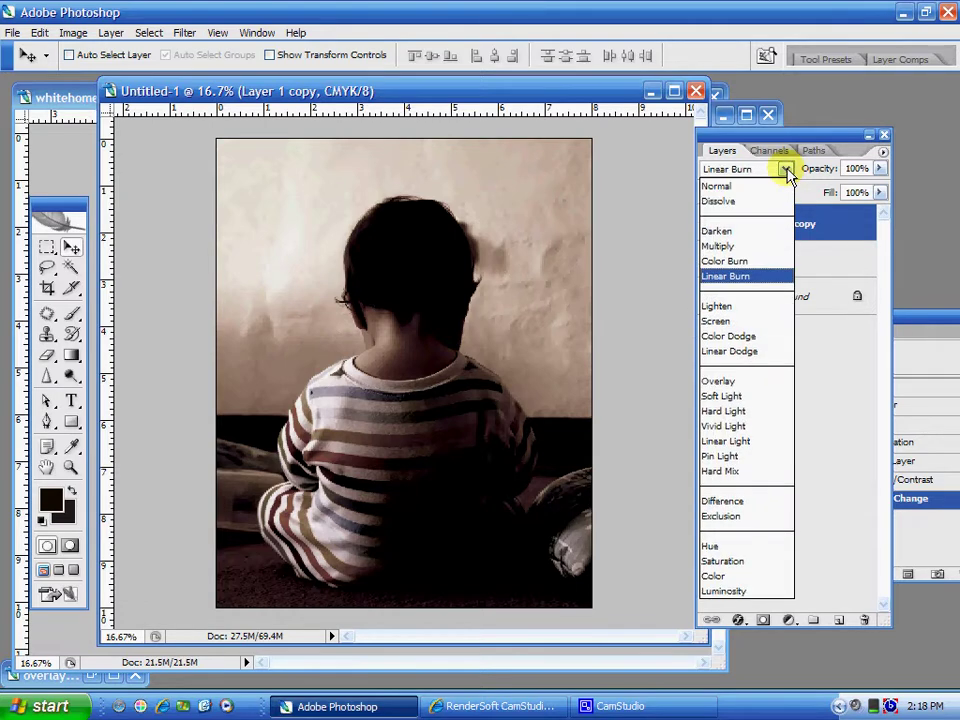
click(738, 236)
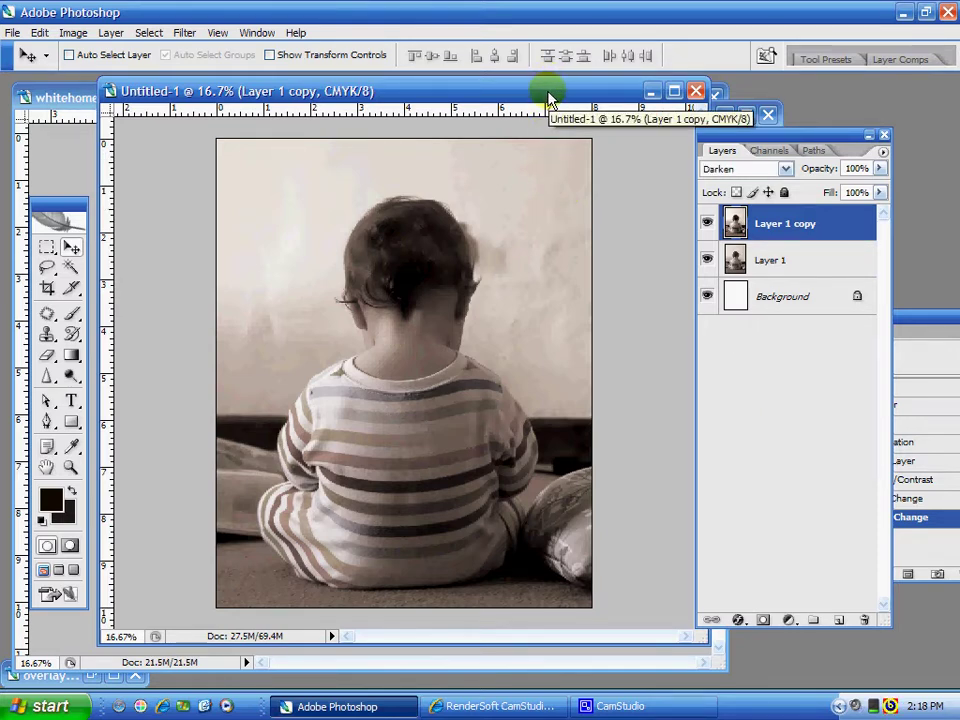
Drag the whitehomemadepaper.jpg texture into Untitled-1 as Layer 2 and position it over the photo
drag(551, 95, 593, 101)
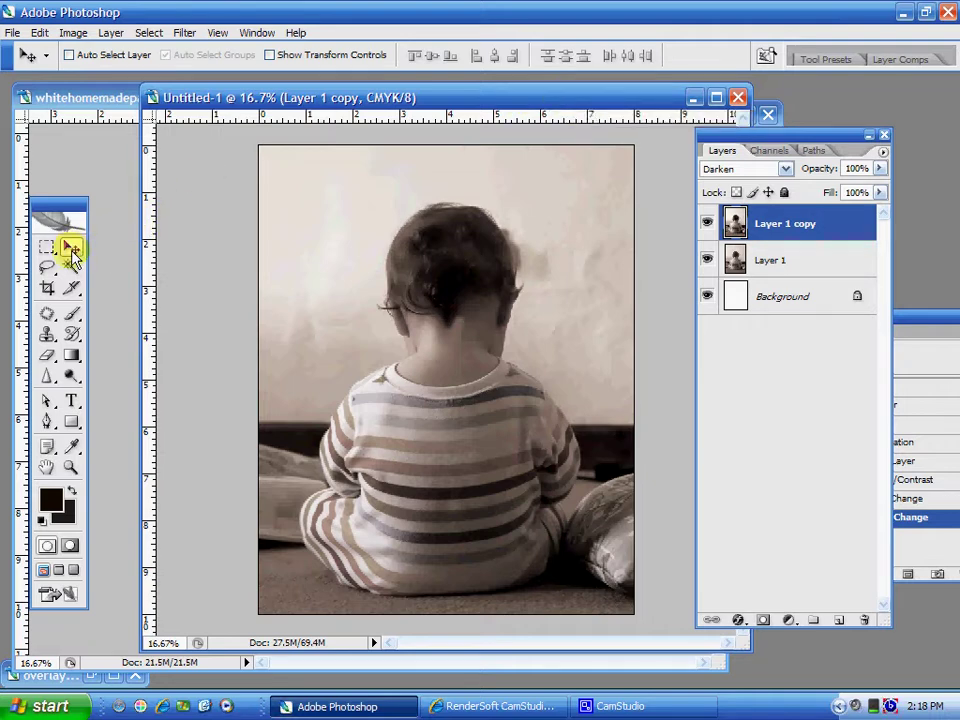
click(100, 100)
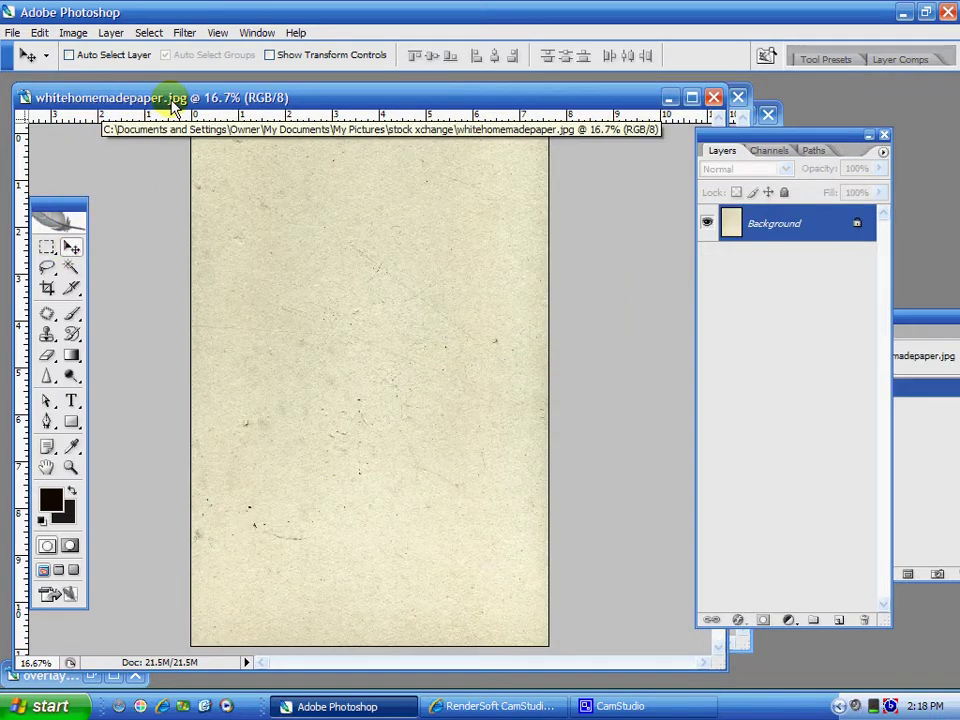
drag(167, 96, 165, 82)
drag(326, 90, 182, 92)
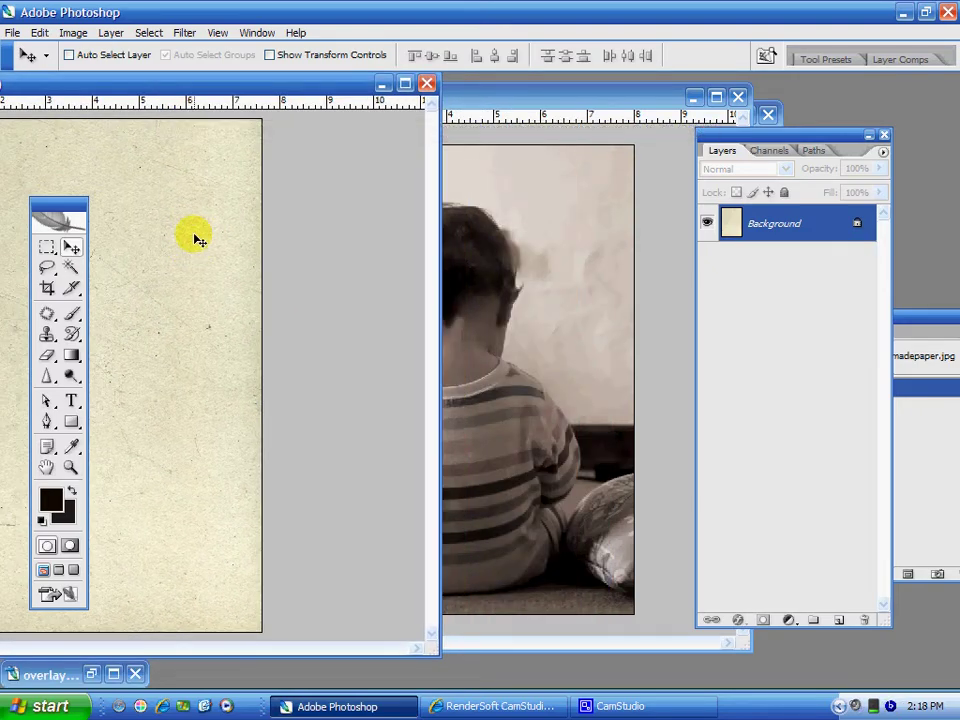
drag(422, 292, 471, 285)
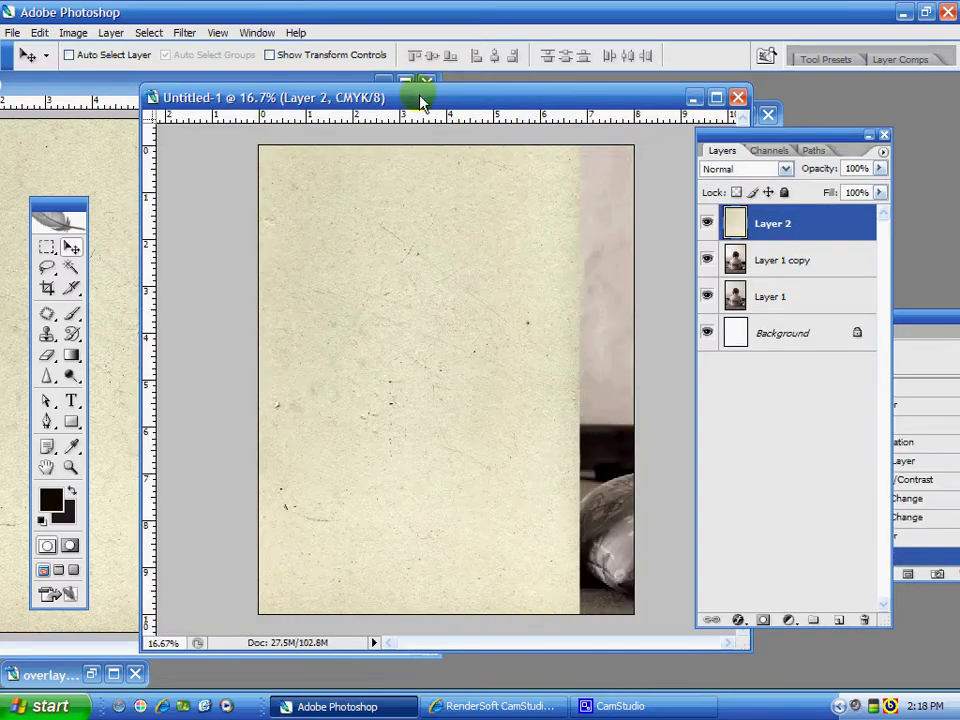
drag(410, 98, 335, 100)
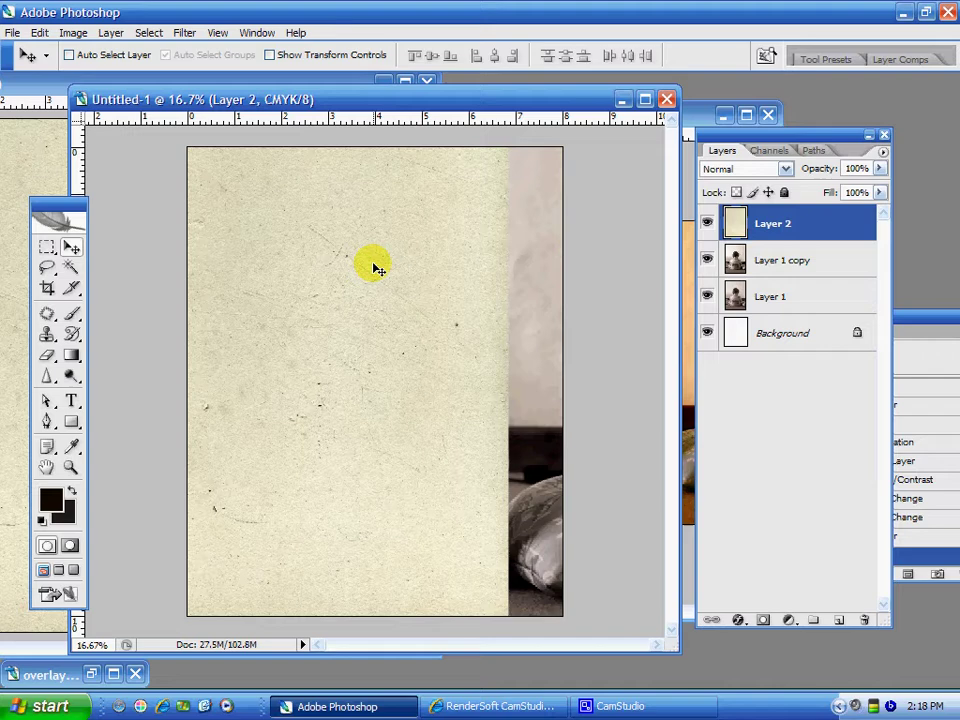
mouse_move(382, 288)
mouse_down()
mouse_move(384, 267)
mouse_move(387, 298)
mouse_up()
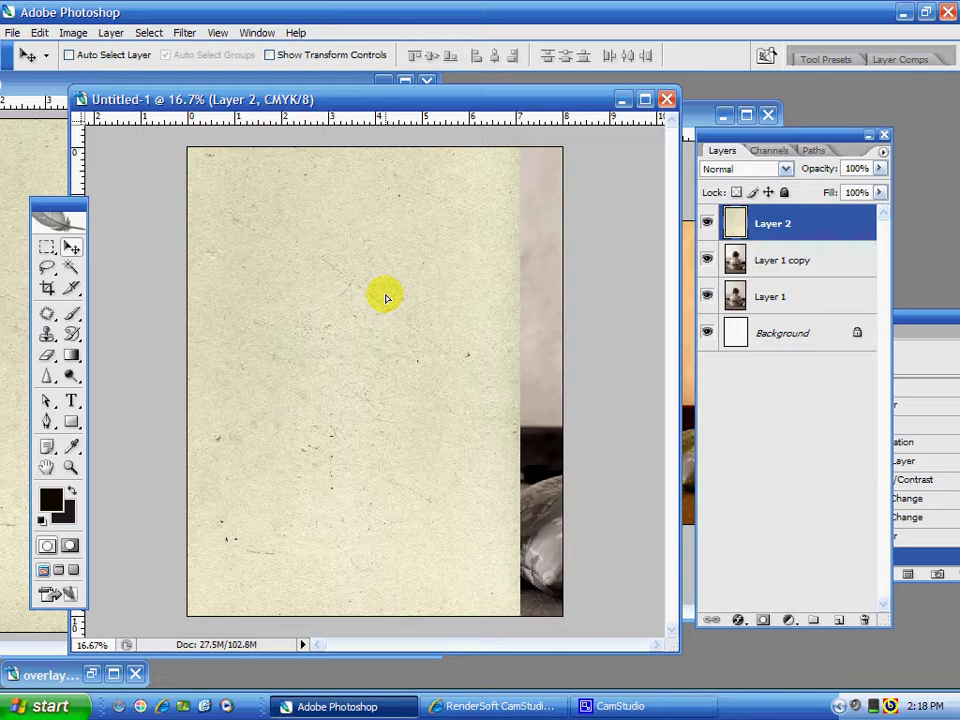
Free-transform Layer 2, moving and scaling it to about 115% so it fills the canvas
key(ctrl+t)
drag(430, 287, 427, 291)
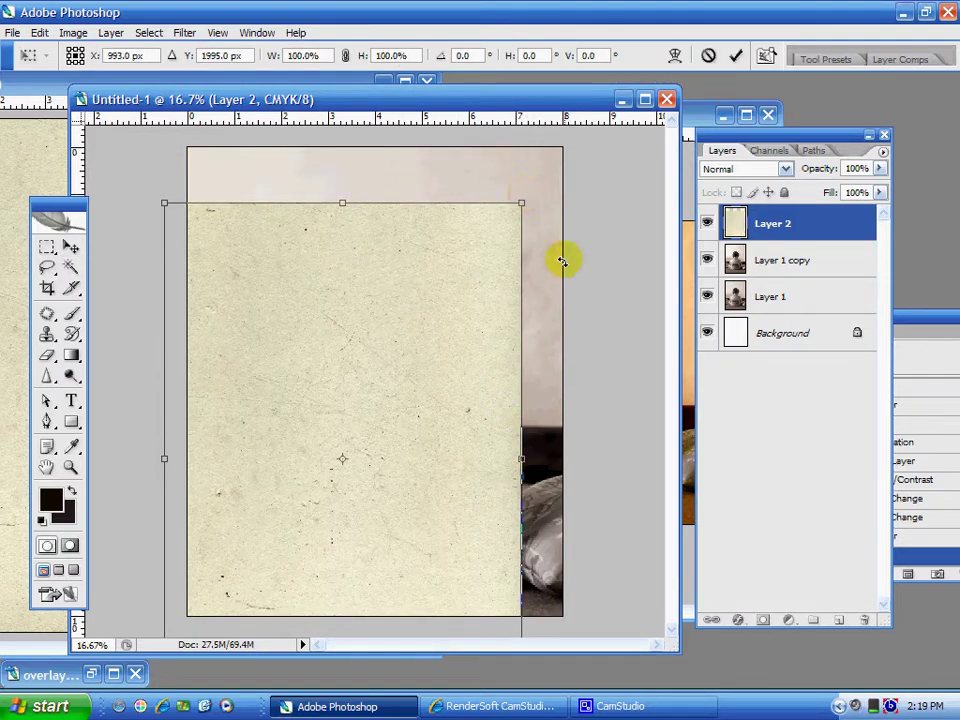
mouse_move(339, 291)
mouse_down()
mouse_move(326, 268)
mouse_move(328, 280)
mouse_up()
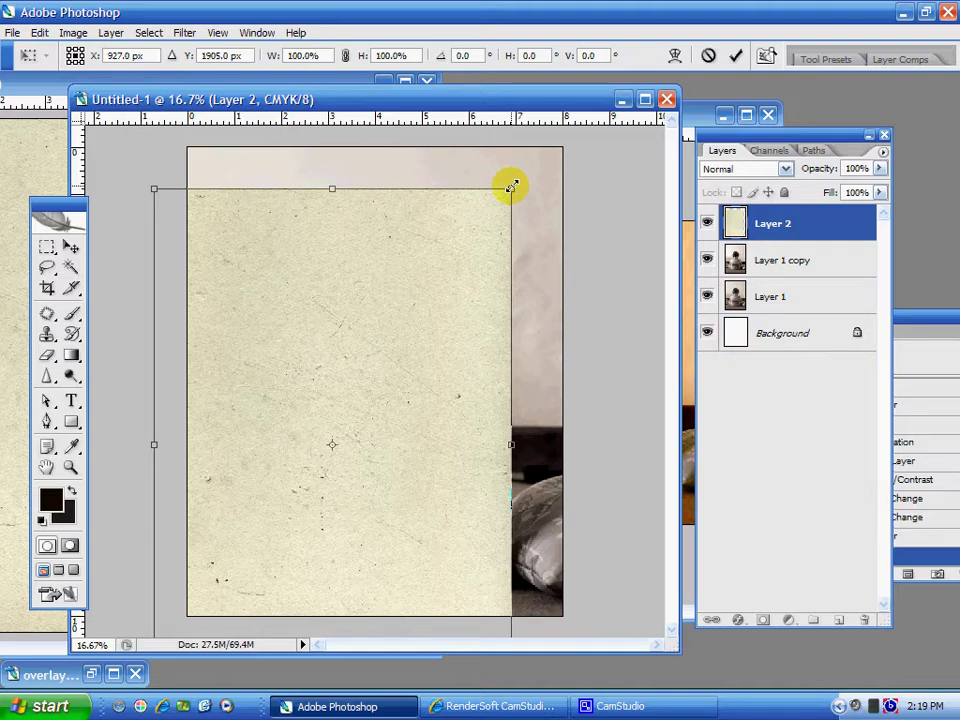
drag(511, 186, 601, 130)
drag(484, 206, 490, 188)
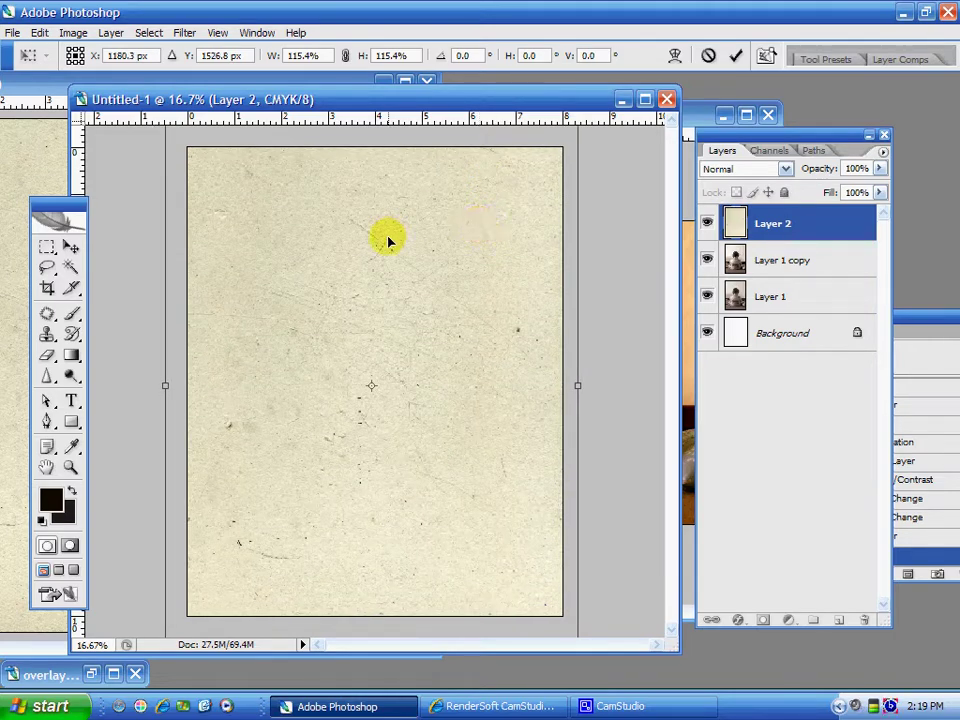
mouse_move(388, 240)
mouse_down()
mouse_move(399, 240)
mouse_move(388, 243)
mouse_up()
key(ctrl+z)
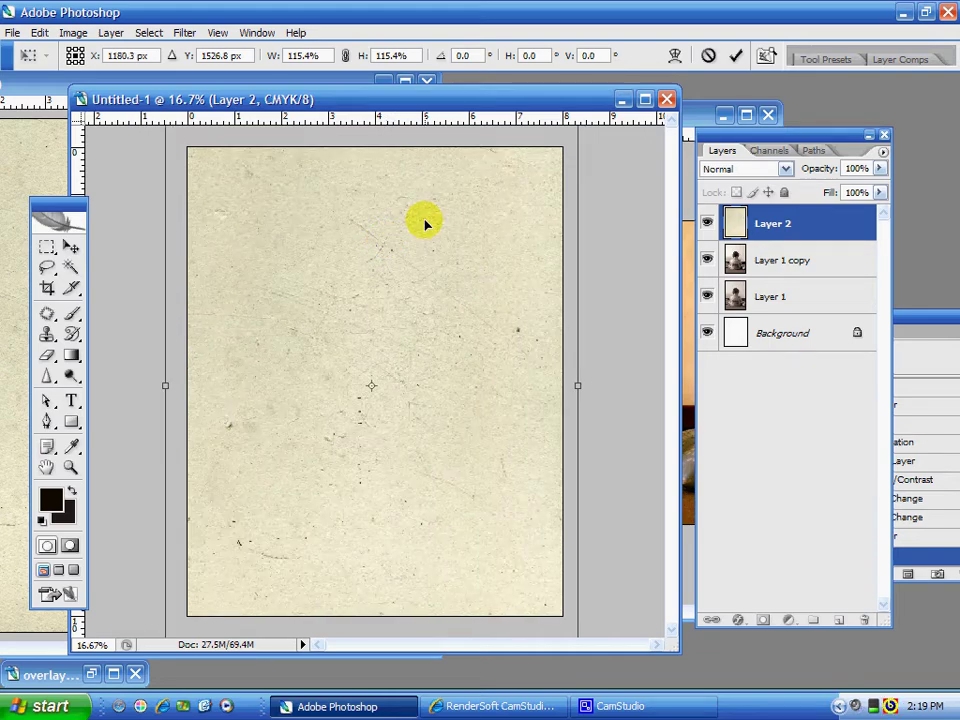
key(Return)
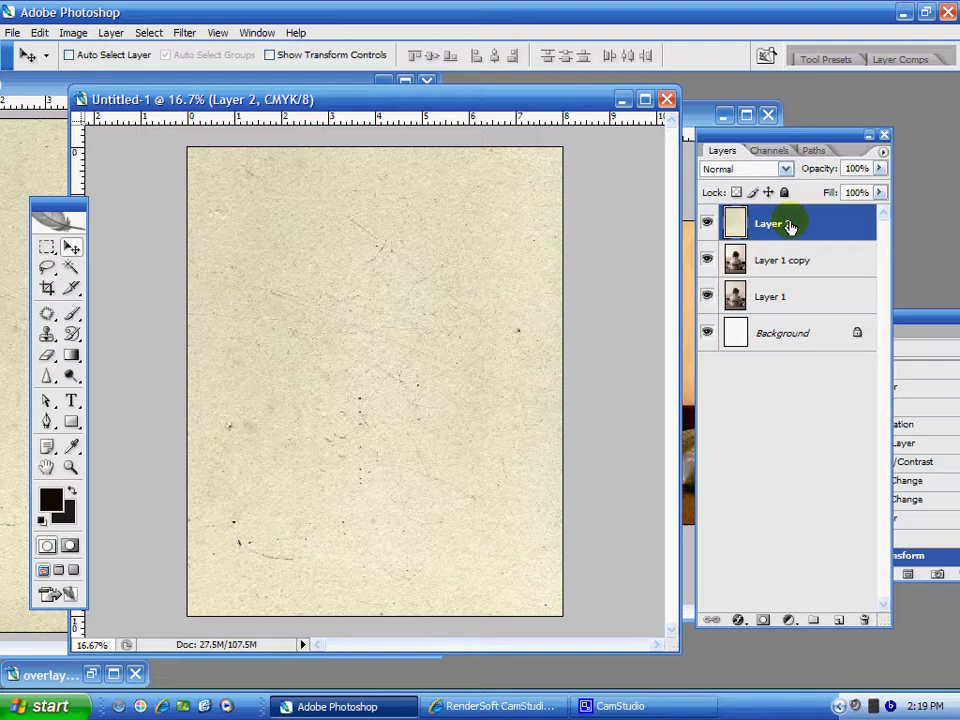
Set Layer 2's paper texture to Linear Burn blend mode at 80% opacity
click(786, 169)
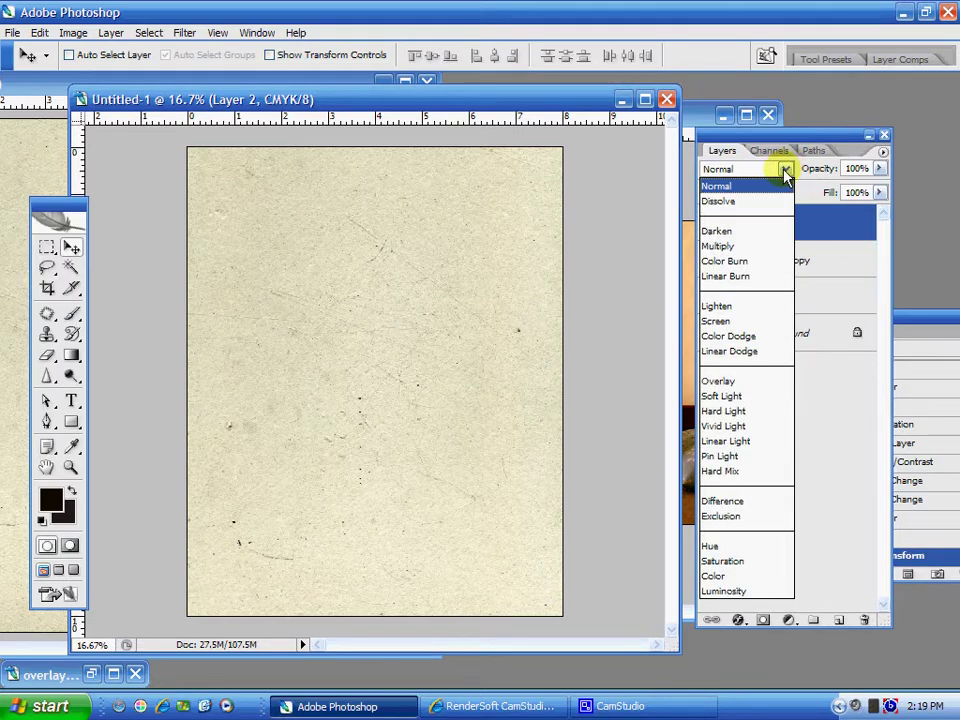
click(744, 276)
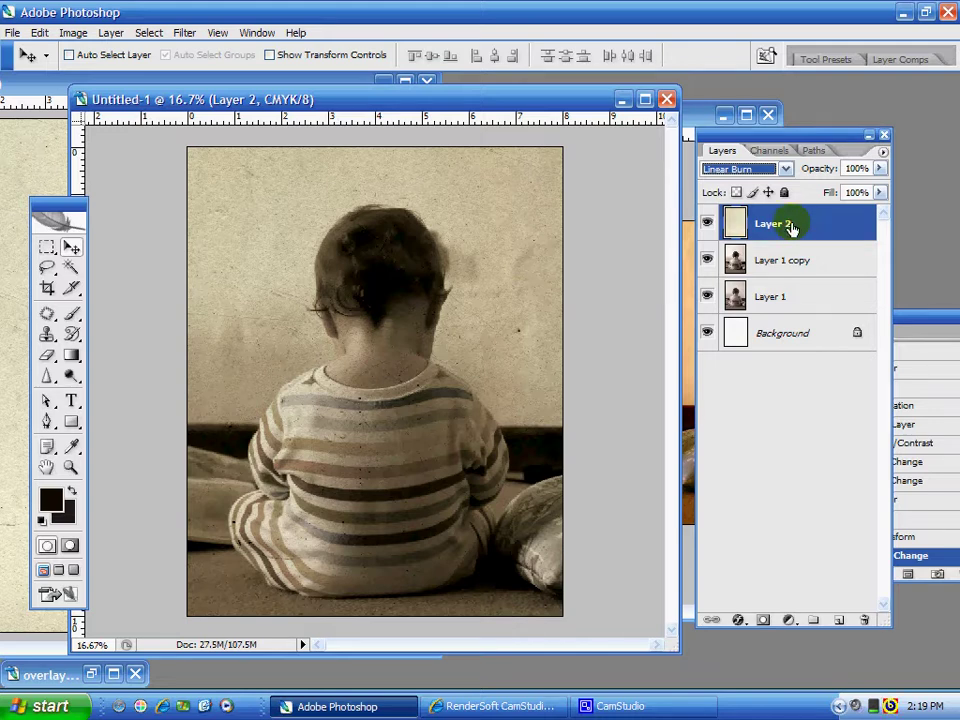
click(879, 168)
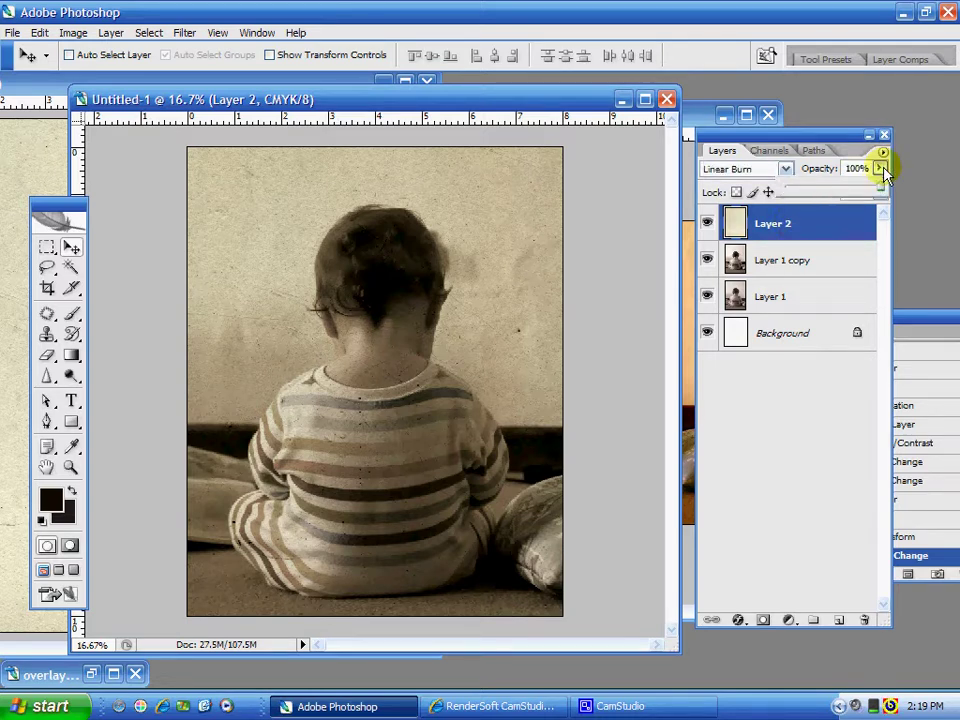
drag(875, 192, 866, 193)
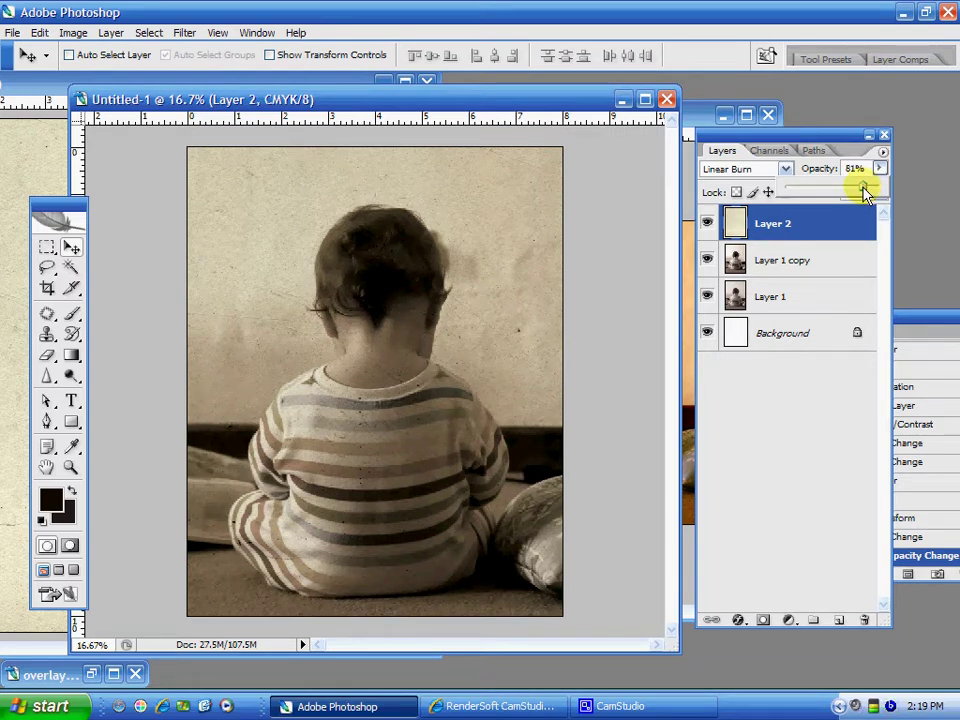
drag(866, 193, 866, 189)
click(853, 216)
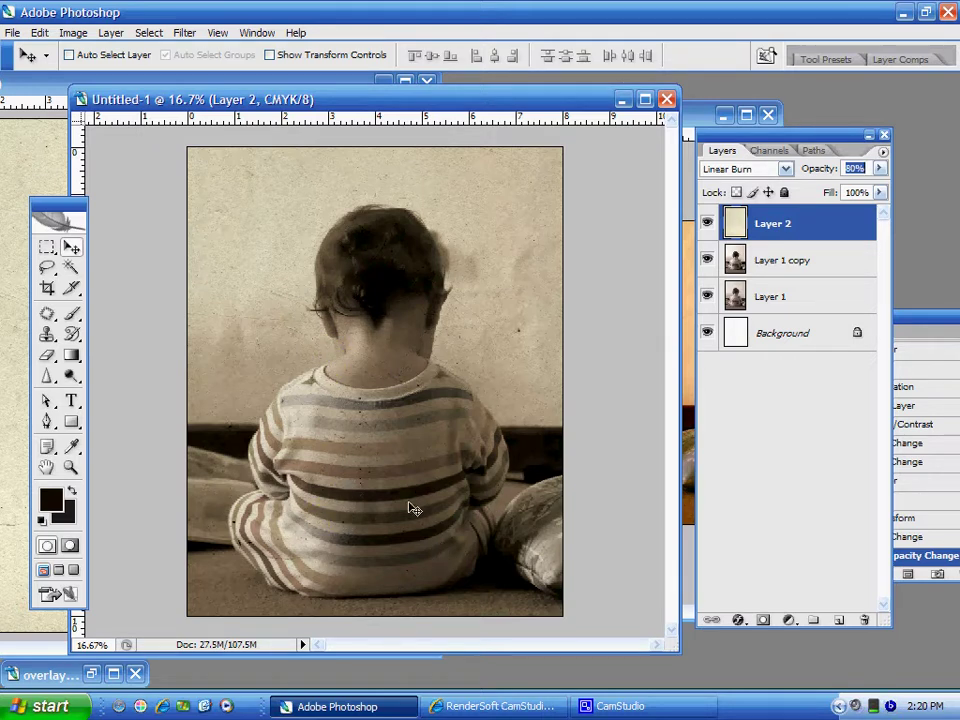
Add a layer mask to Layer 2 and raise the Brush tool's opacity
click(768, 225)
click(763, 621)
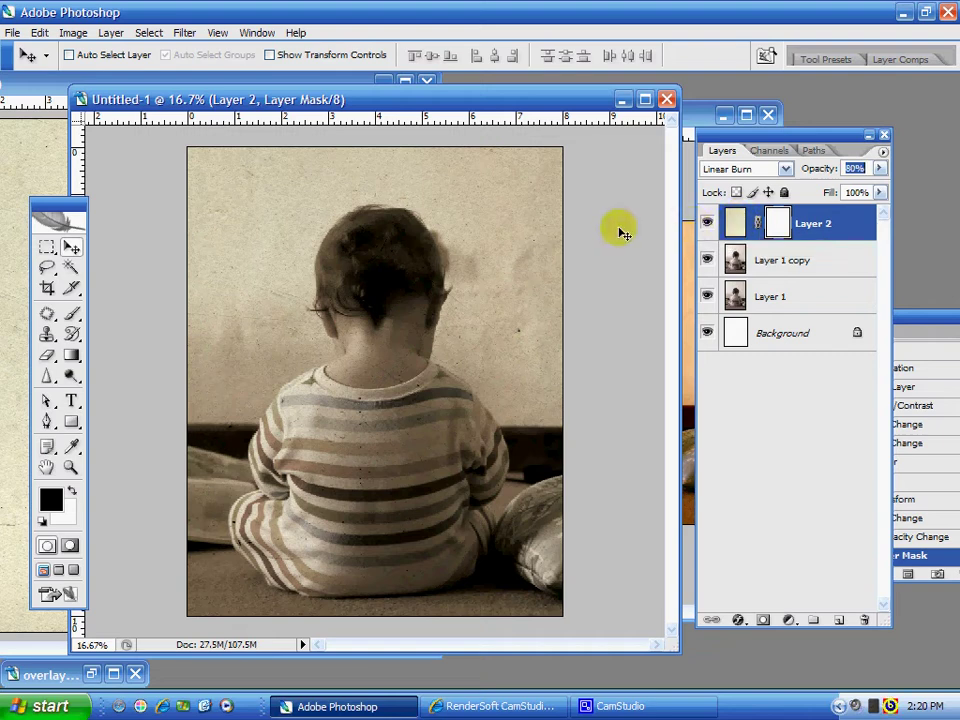
click(72, 313)
mouse_move(321, 257)
mouse_down()
mouse_move(256, 233)
mouse_move(378, 280)
mouse_up()
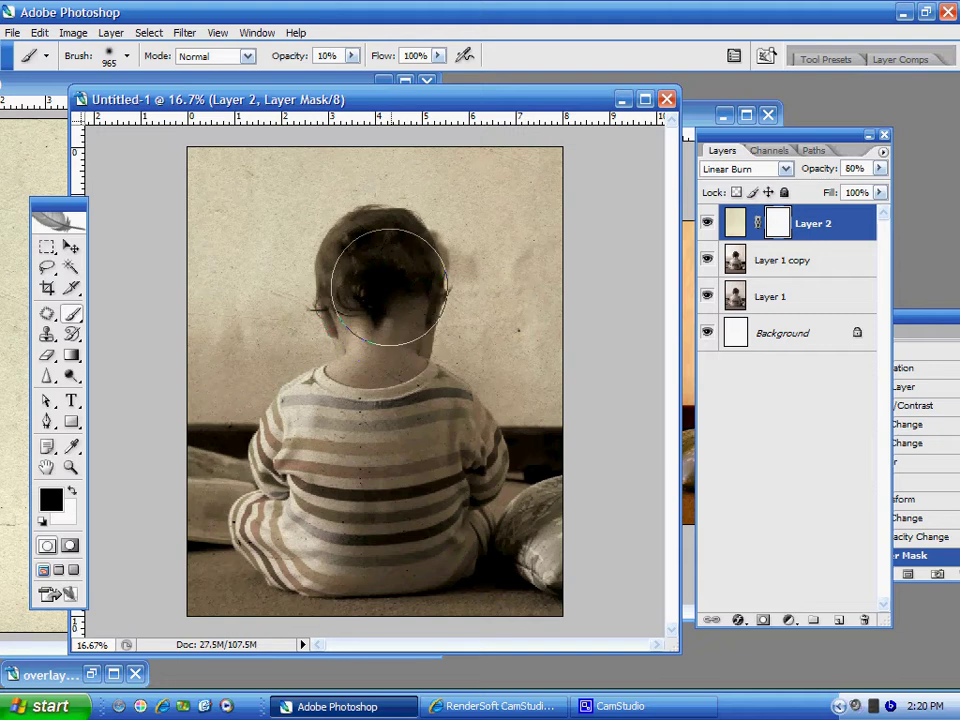
click(352, 56)
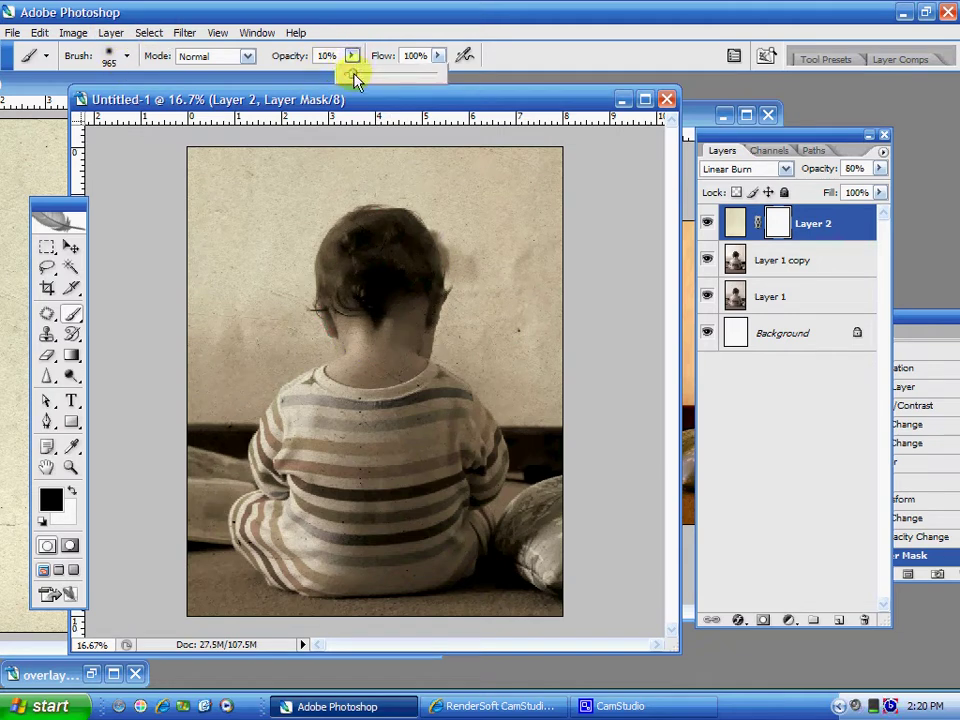
drag(354, 74, 422, 74)
Paint black on the mask over the baby's head, shoulders and lower shirt
click(52, 498)
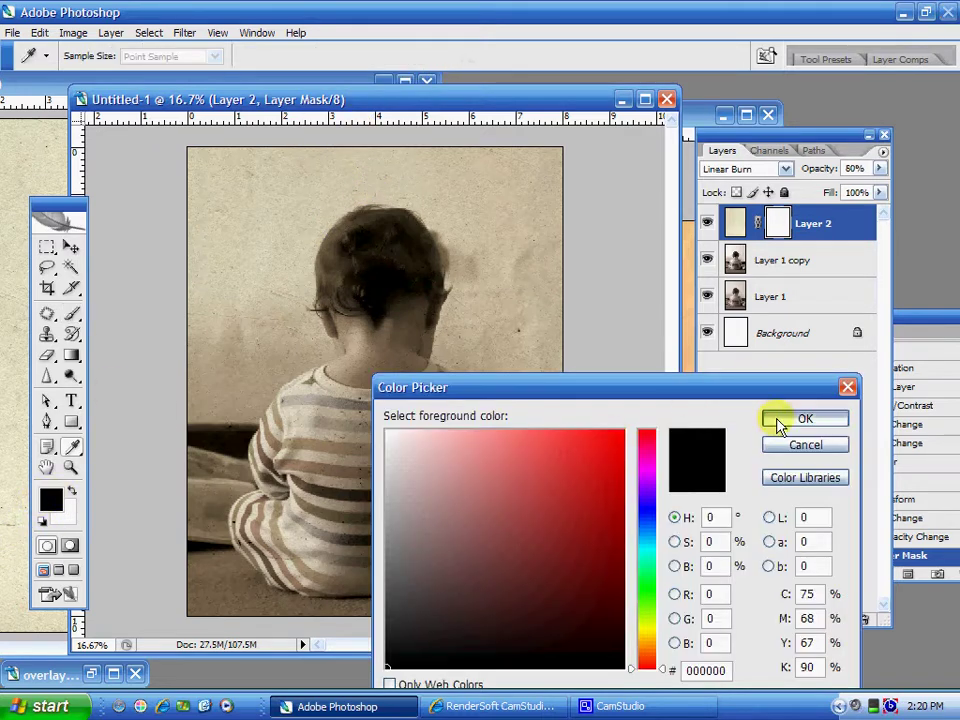
click(777, 421)
key(x)
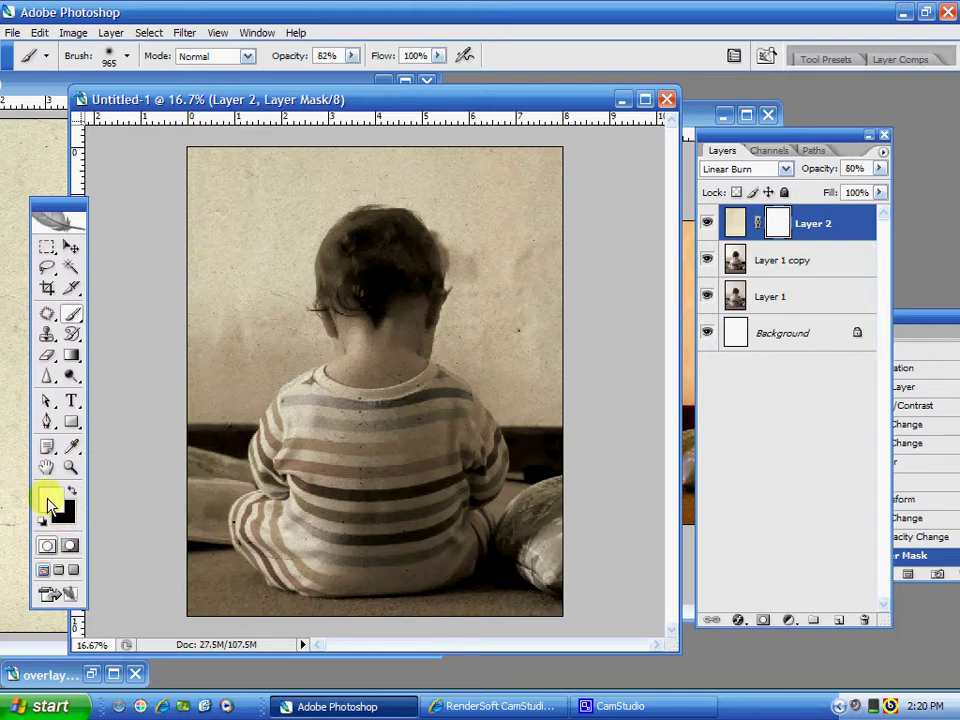
click(73, 491)
drag(607, 384, 306, 246)
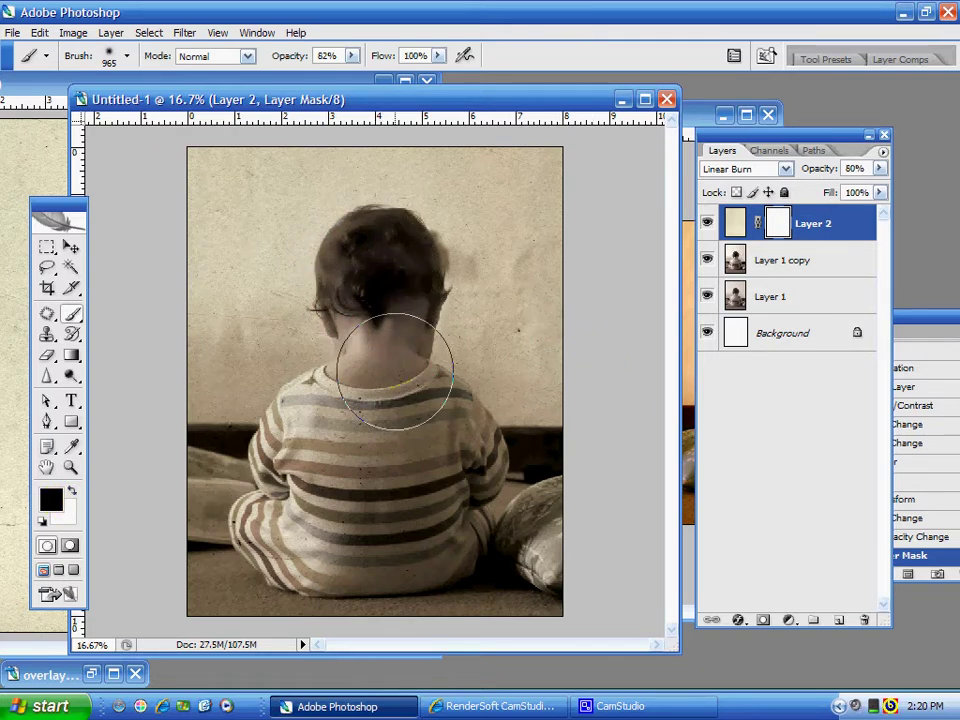
mouse_move(392, 428)
mouse_down()
mouse_move(332, 440)
mouse_move(322, 432)
mouse_move(355, 417)
mouse_move(319, 470)
mouse_move(339, 508)
mouse_move(410, 512)
mouse_move(445, 540)
mouse_move(421, 560)
mouse_move(309, 537)
mouse_move(285, 521)
mouse_move(323, 532)
mouse_move(323, 496)
mouse_move(276, 525)
mouse_move(316, 511)
mouse_move(342, 431)
mouse_move(305, 430)
mouse_move(358, 441)
mouse_move(383, 376)
mouse_move(389, 302)
mouse_move(379, 258)
mouse_move(416, 413)
mouse_up()
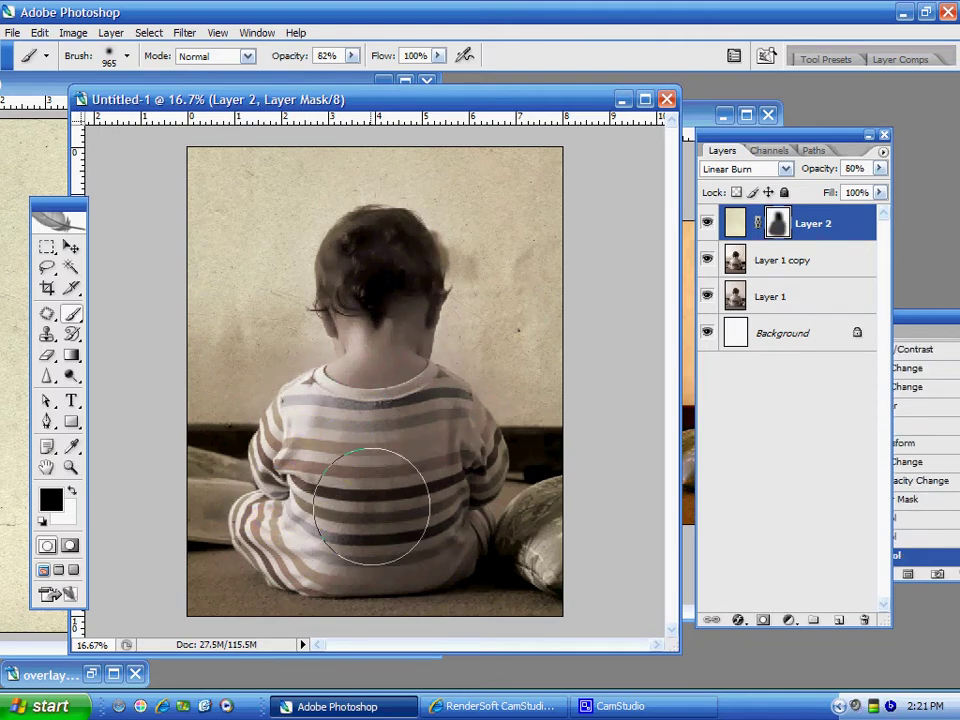
mouse_move(377, 491)
mouse_down()
mouse_move(350, 446)
mouse_move(310, 451)
mouse_move(313, 493)
mouse_move(300, 504)
mouse_move(339, 520)
mouse_move(397, 520)
mouse_move(430, 465)
mouse_move(394, 390)
mouse_move(375, 264)
mouse_move(386, 370)
mouse_move(422, 411)
mouse_move(454, 517)
mouse_move(417, 530)
mouse_move(331, 512)
mouse_move(324, 494)
mouse_move(391, 461)
mouse_up()
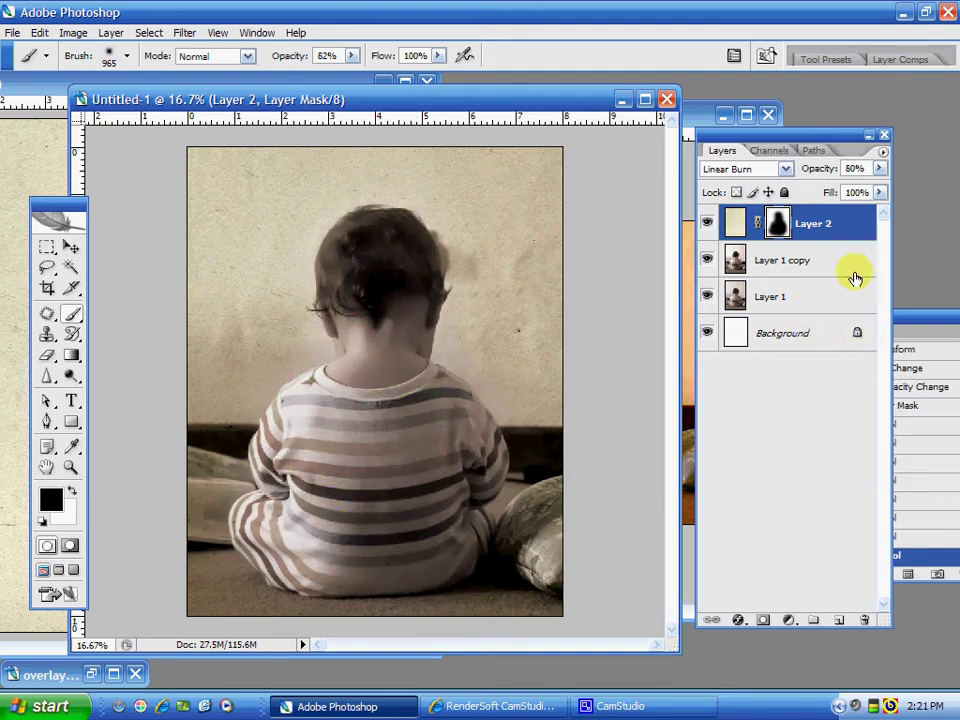
Select Layer 1 copy and create a new empty Layer 3 above it
click(846, 225)
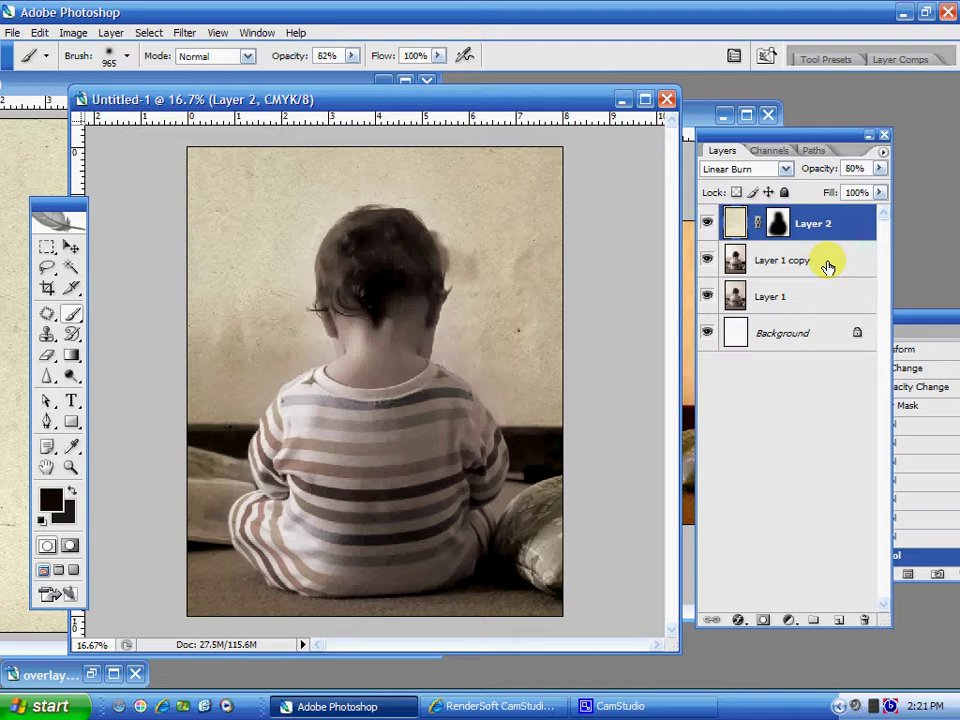
click(788, 262)
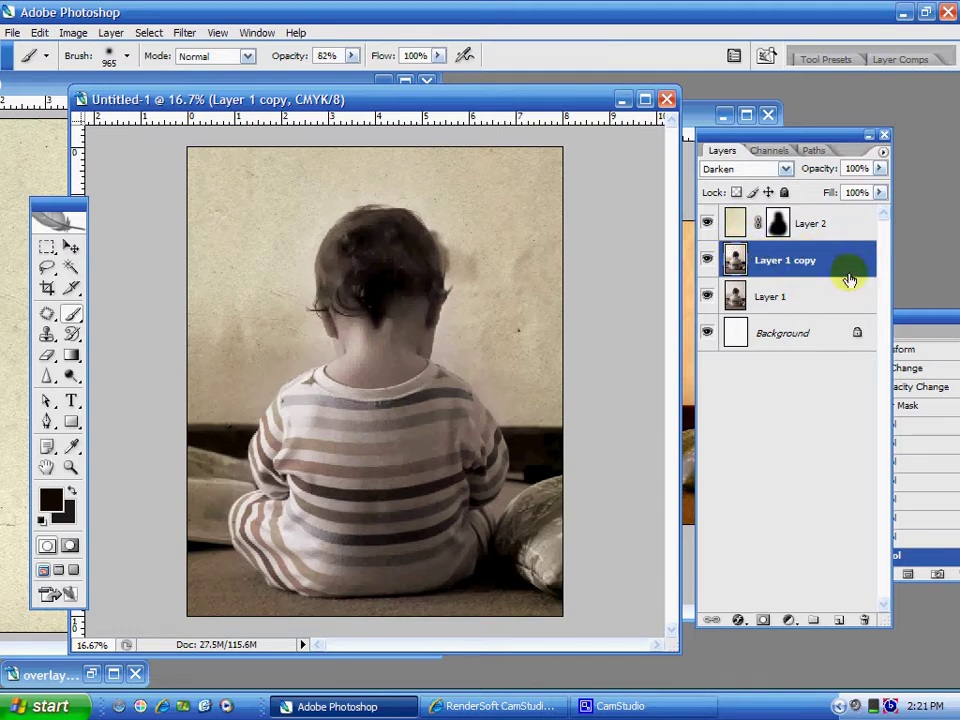
click(838, 621)
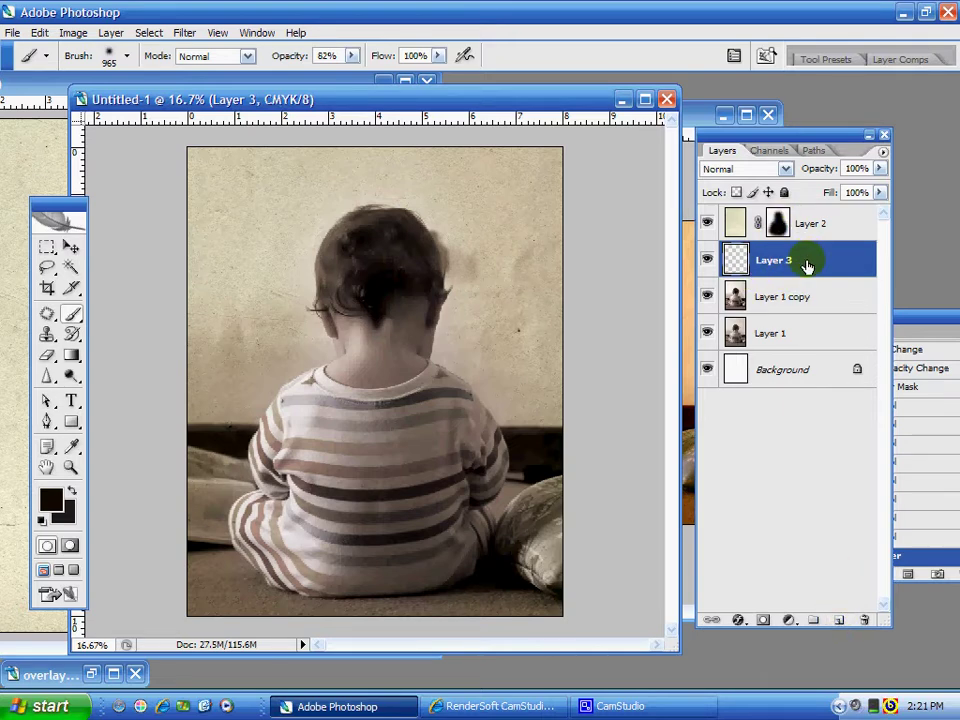
Drag a yellow-purple gradient across Layer 3 from bottom-left to top-right corner
click(71, 357)
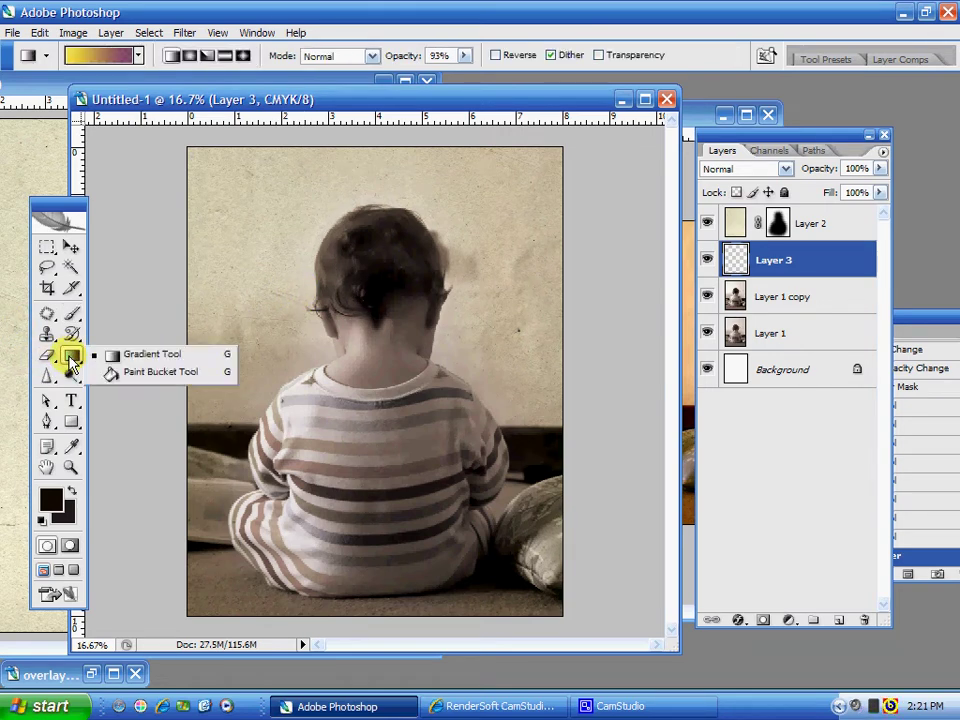
click(71, 360)
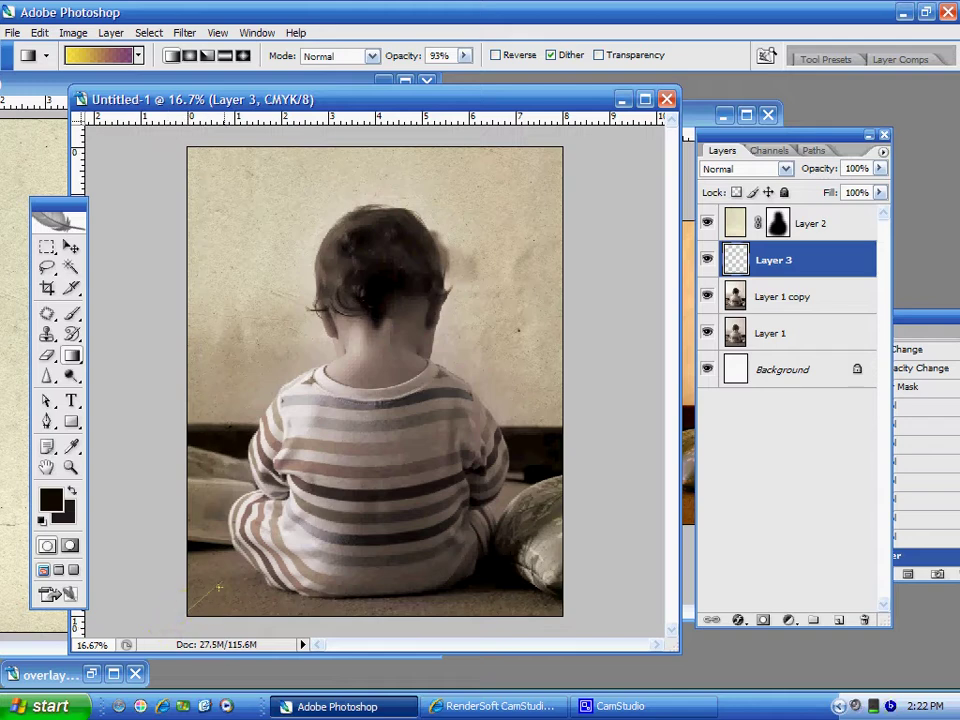
drag(252, 528, 582, 131)
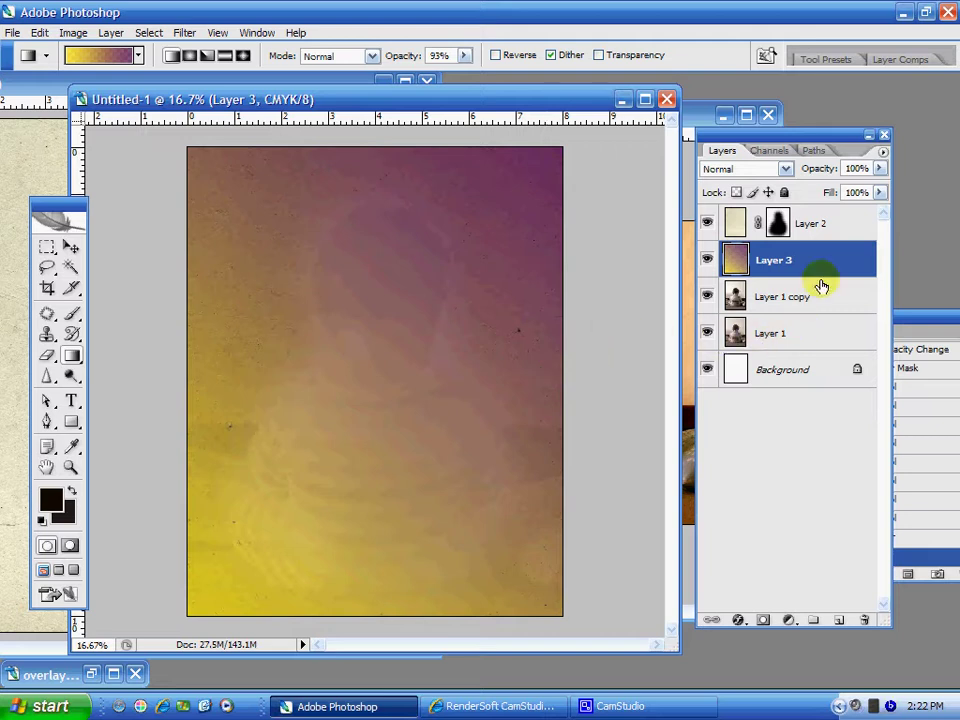
Set Layer 3 to Multiply blend mode at 56% opacity
click(787, 170)
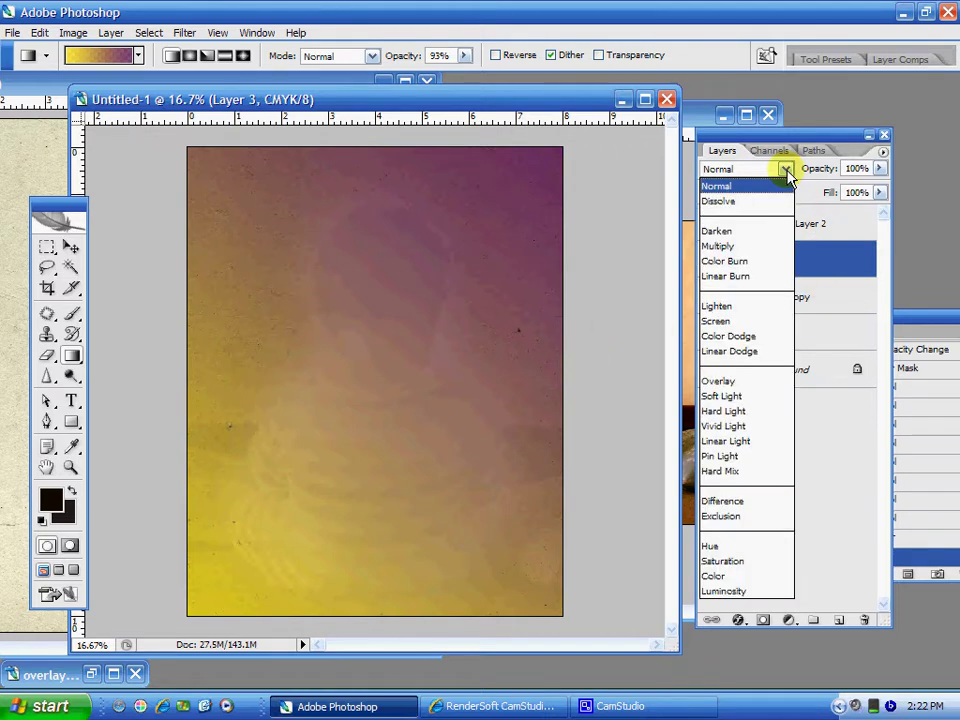
click(752, 247)
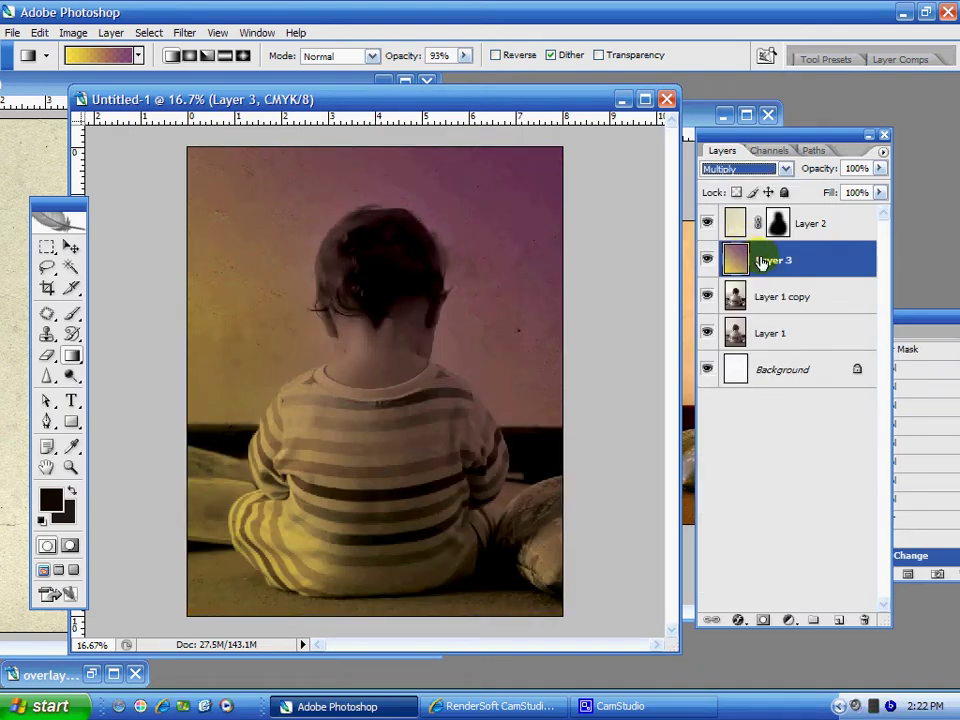
click(879, 168)
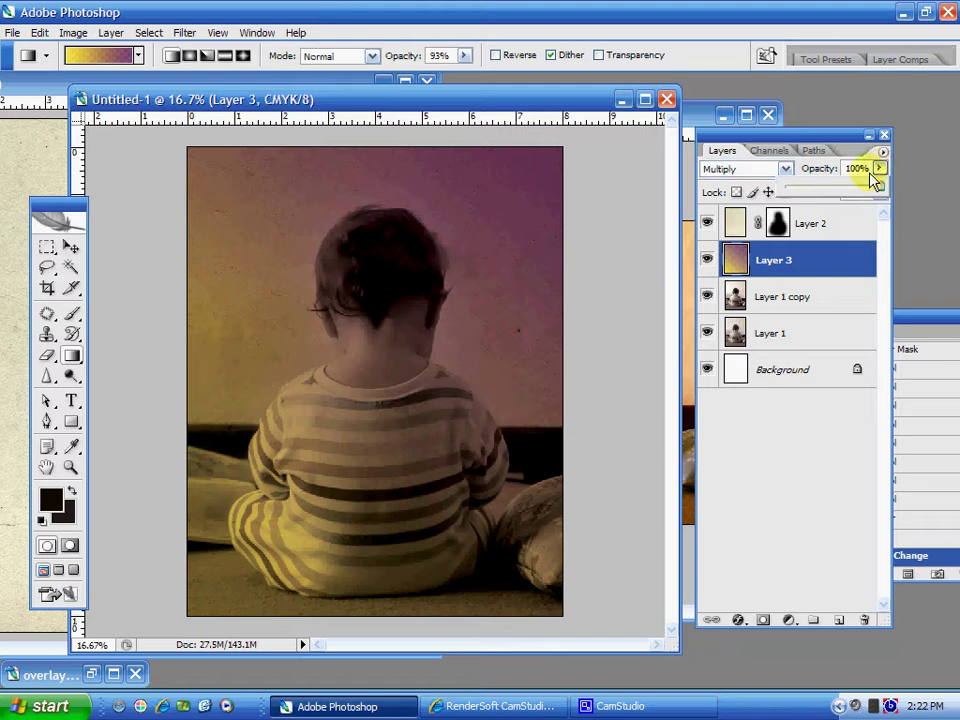
mouse_move(840, 193)
mouse_down()
mouse_move(831, 193)
mouse_move(844, 190)
mouse_move(838, 200)
mouse_up()
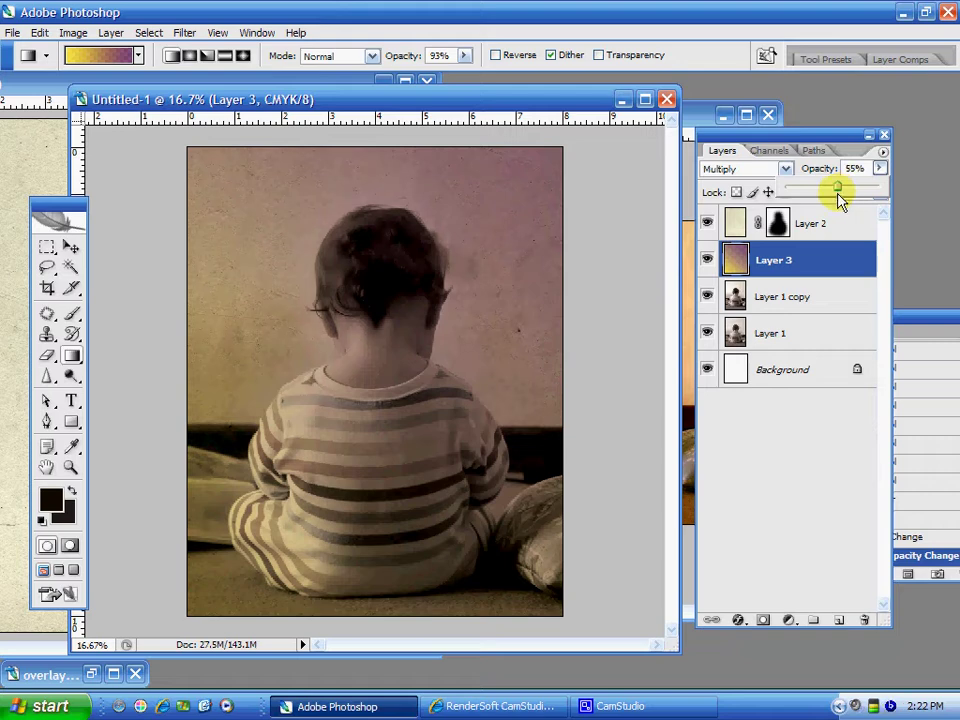
click(817, 262)
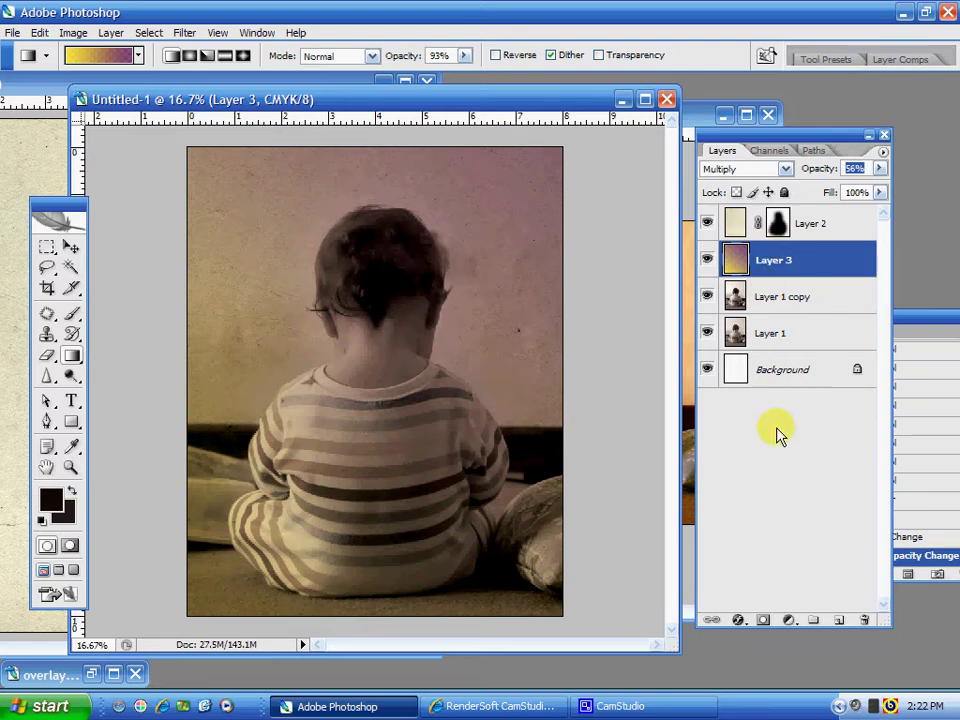
Select Layer 3 and add a layer mask to it
right_click(780, 225)
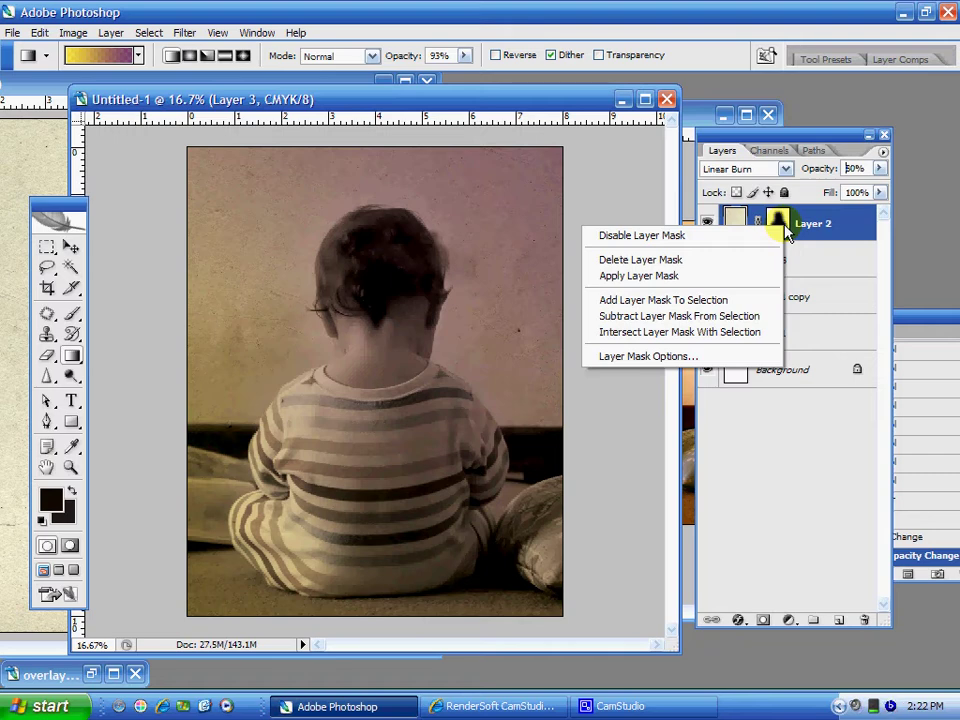
click(797, 259)
click(771, 263)
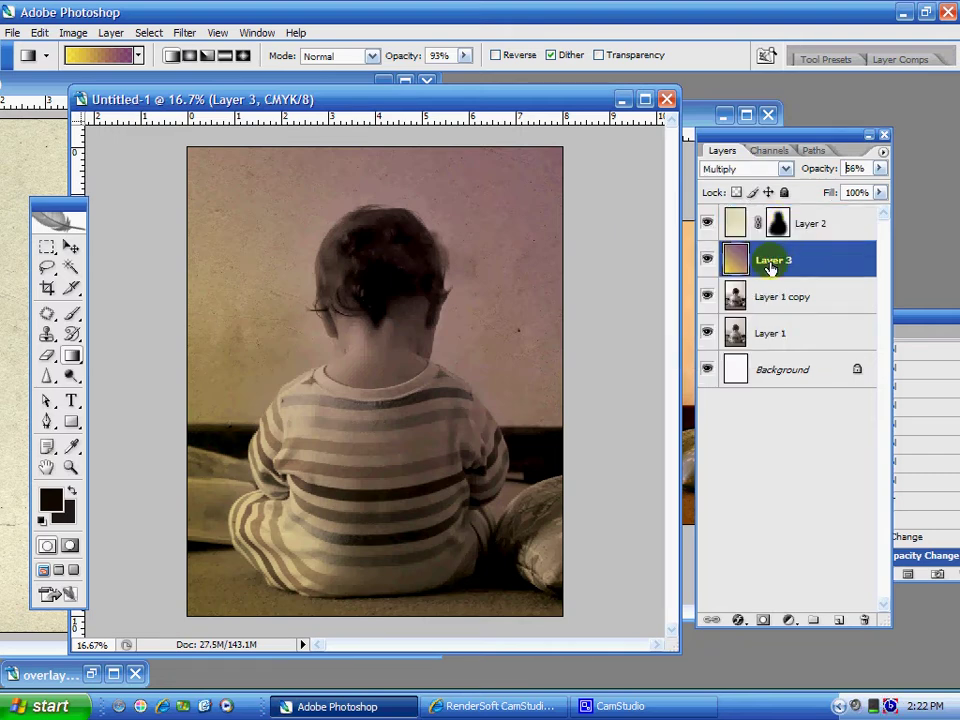
click(762, 619)
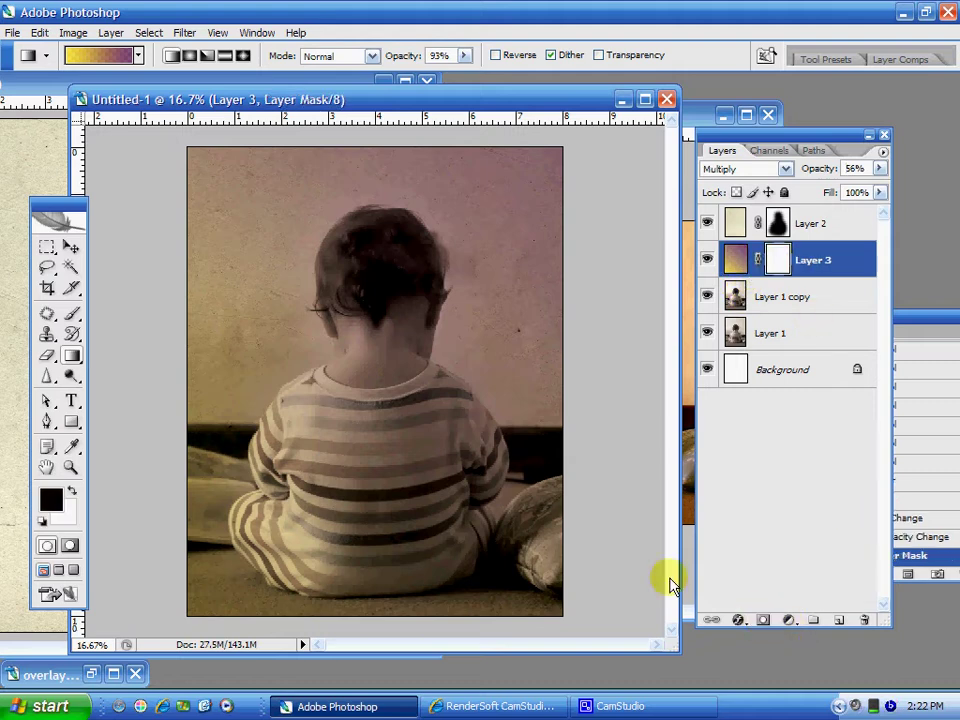
Brush black on Layer 3's mask over the baby's head and body
click(71, 318)
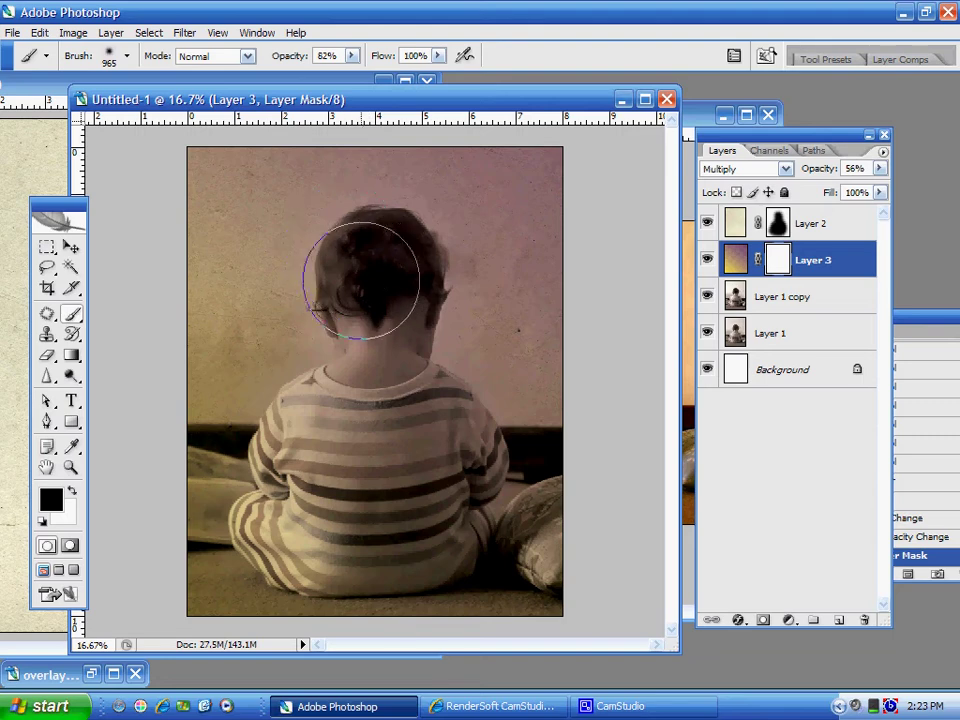
mouse_move(361, 280)
mouse_down()
mouse_move(384, 345)
mouse_move(378, 264)
mouse_move(384, 374)
mouse_move(428, 483)
mouse_move(438, 444)
mouse_move(373, 438)
mouse_move(333, 450)
mouse_move(352, 456)
mouse_move(347, 467)
mouse_move(383, 502)
mouse_move(457, 523)
mouse_move(313, 524)
mouse_move(276, 512)
mouse_move(302, 532)
mouse_move(397, 533)
mouse_move(439, 469)
mouse_move(361, 441)
mouse_move(319, 480)
mouse_move(372, 414)
mouse_move(378, 271)
mouse_move(388, 384)
mouse_move(474, 500)
mouse_move(440, 511)
mouse_move(361, 504)
mouse_move(387, 482)
mouse_move(357, 438)
mouse_move(338, 454)
mouse_move(416, 469)
mouse_move(367, 529)
mouse_move(311, 516)
mouse_move(384, 409)
mouse_move(379, 276)
mouse_move(400, 393)
mouse_move(452, 490)
mouse_move(423, 520)
mouse_move(322, 509)
mouse_move(334, 481)
mouse_move(373, 450)
mouse_move(432, 491)
mouse_move(329, 520)
mouse_move(364, 536)
mouse_up()
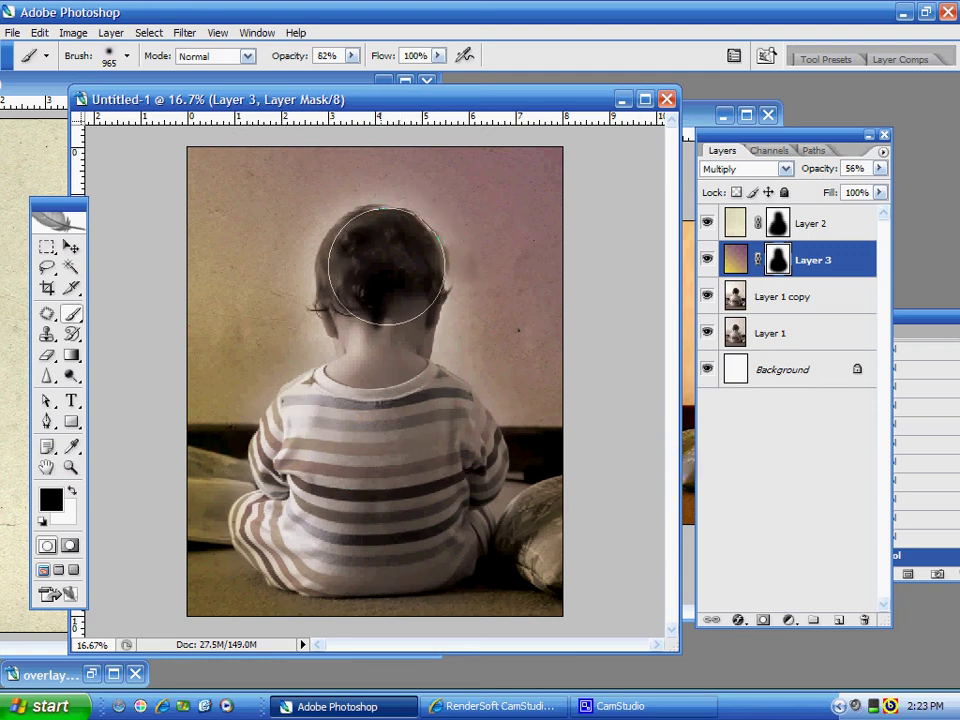
mouse_move(566, 314)
mouse_down()
mouse_move(506, 350)
mouse_move(561, 341)
mouse_move(539, 422)
mouse_move(600, 450)
mouse_move(533, 414)
mouse_move(481, 353)
mouse_move(496, 338)
mouse_move(508, 265)
mouse_move(438, 171)
mouse_move(391, 163)
mouse_move(309, 213)
mouse_move(270, 261)
mouse_move(268, 311)
mouse_up()
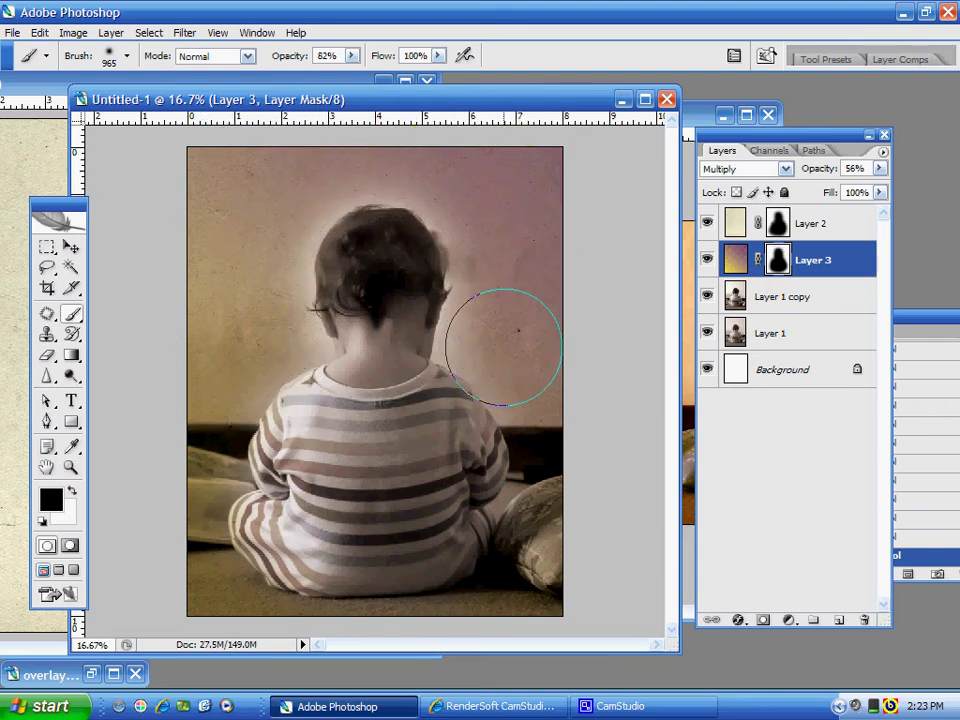
mouse_move(553, 338)
mouse_down()
mouse_move(449, 387)
mouse_move(504, 379)
mouse_move(555, 403)
mouse_move(512, 390)
mouse_move(438, 155)
mouse_move(345, 200)
mouse_move(272, 282)
mouse_move(236, 274)
mouse_up()
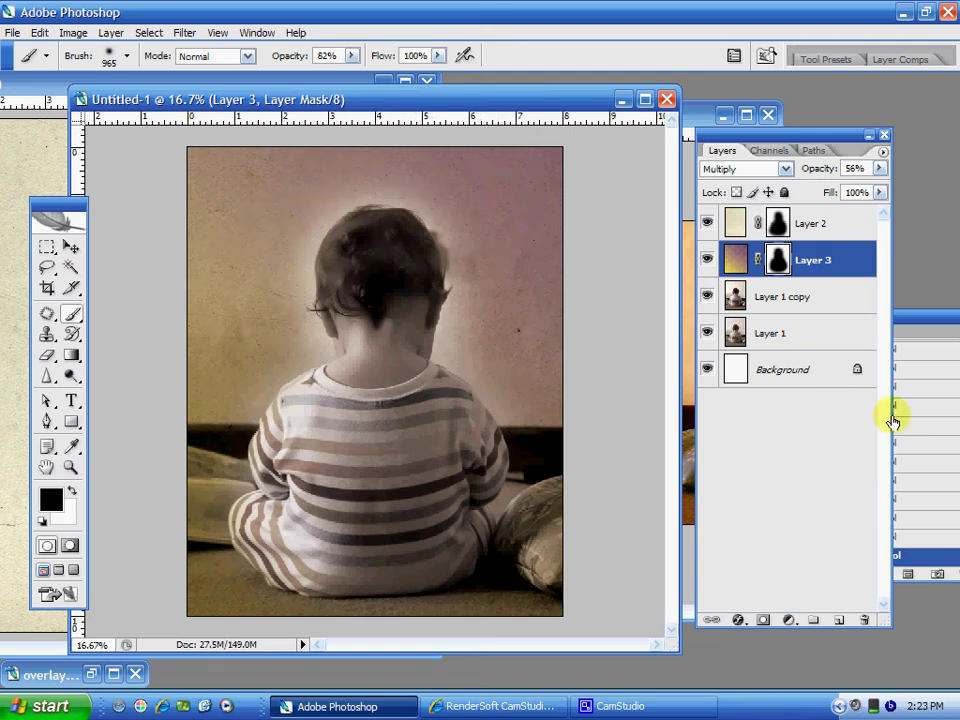
Set Layer 2's opacity to 80%
click(820, 226)
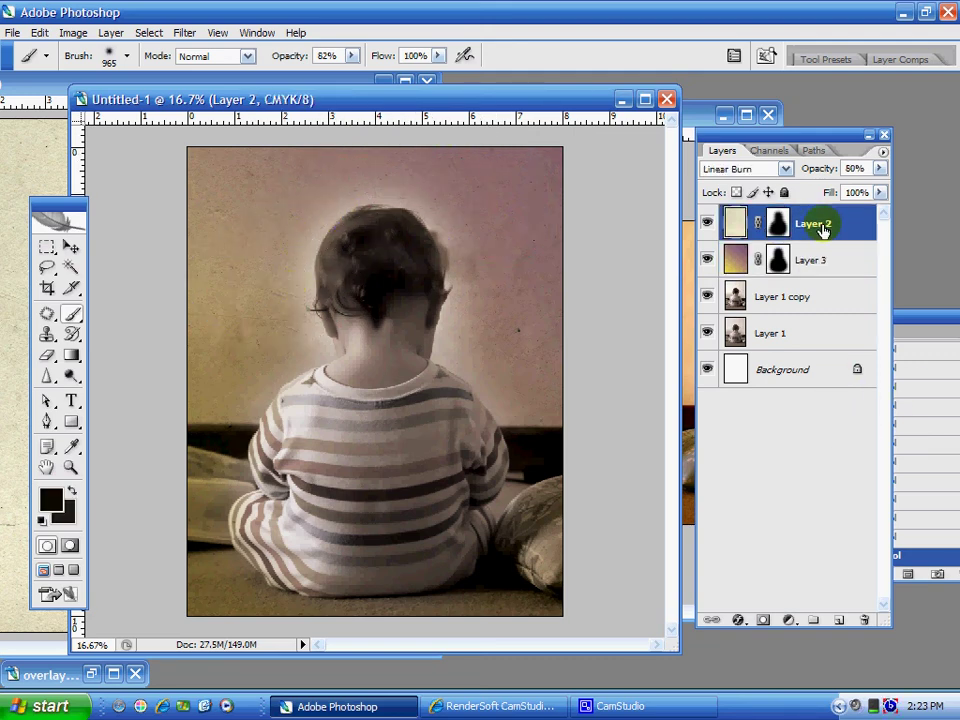
key(8)
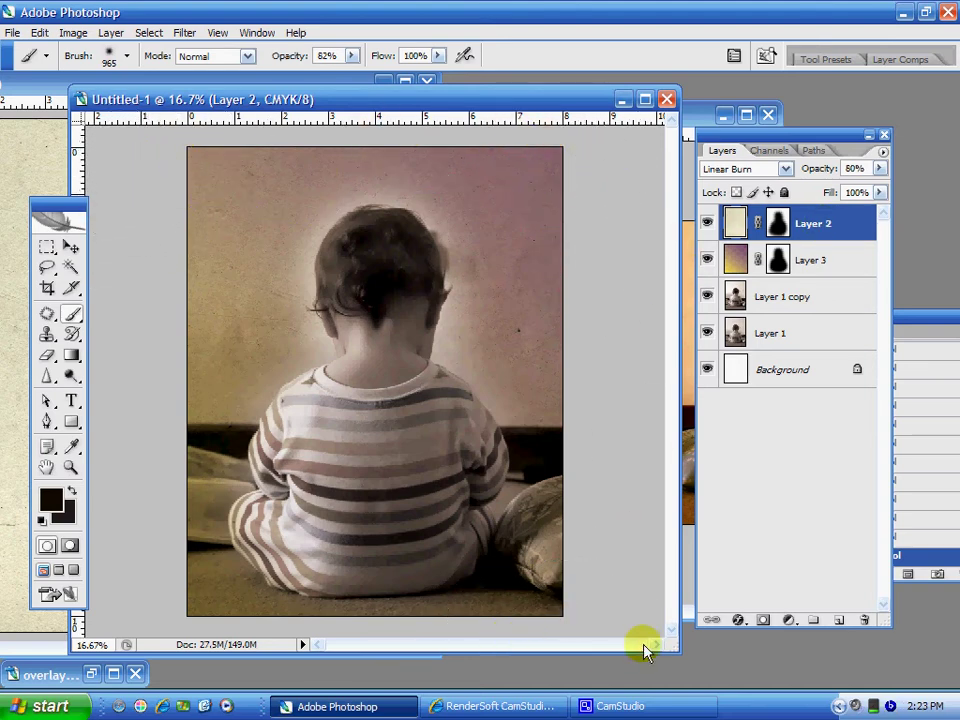
click(818, 231)
click(833, 226)
On a new Layer 4, paint black at 43% brush opacity over the top-left, top-right and bottom corners
click(839, 621)
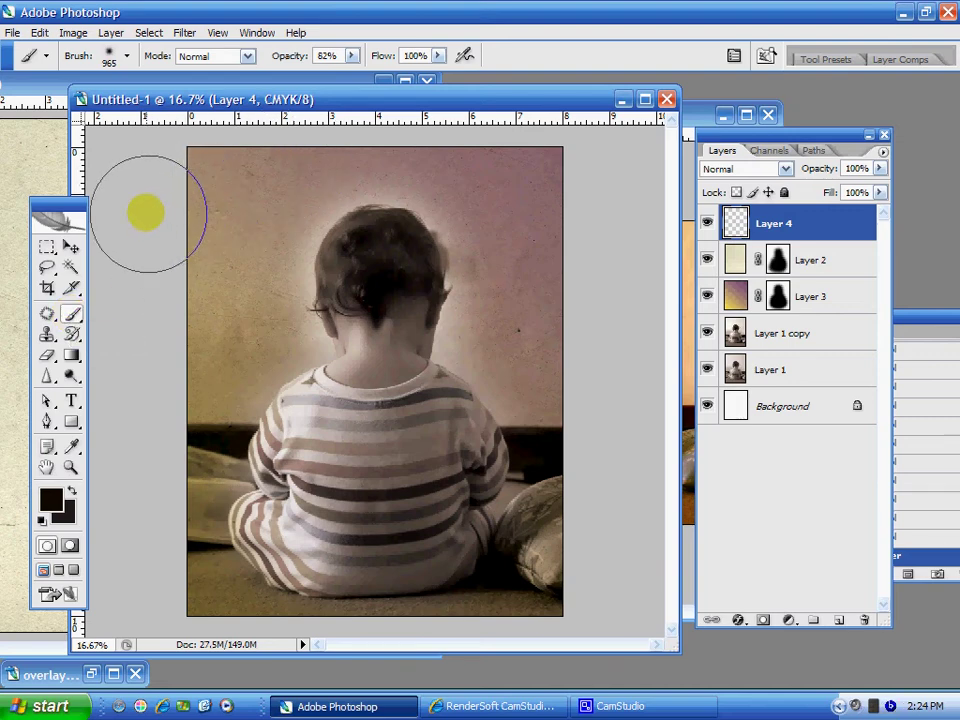
click(350, 56)
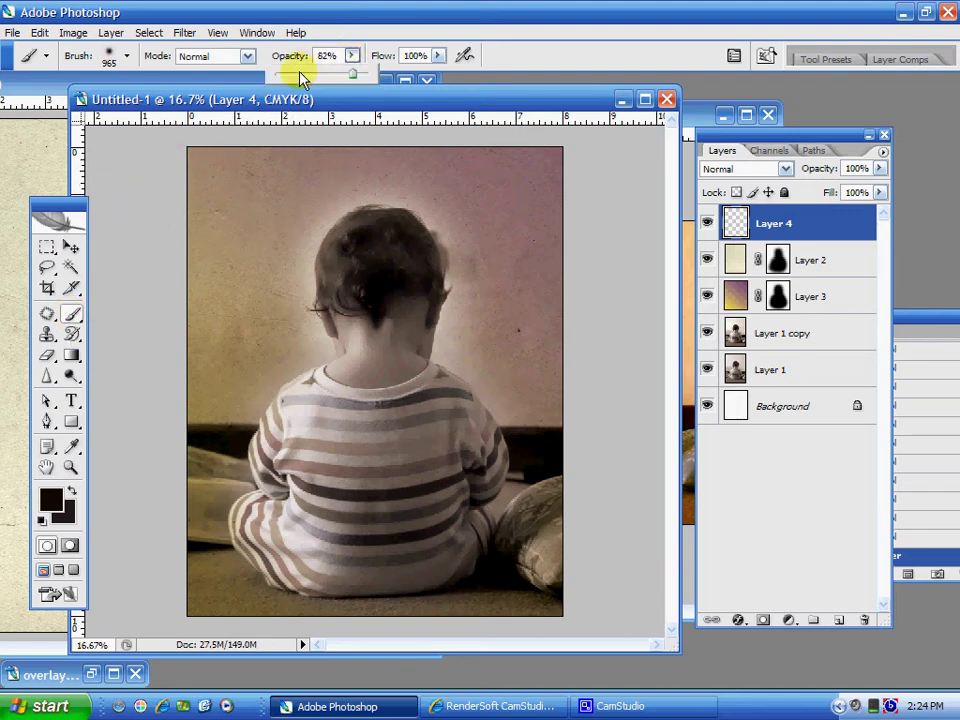
click(299, 74)
drag(313, 80, 318, 77)
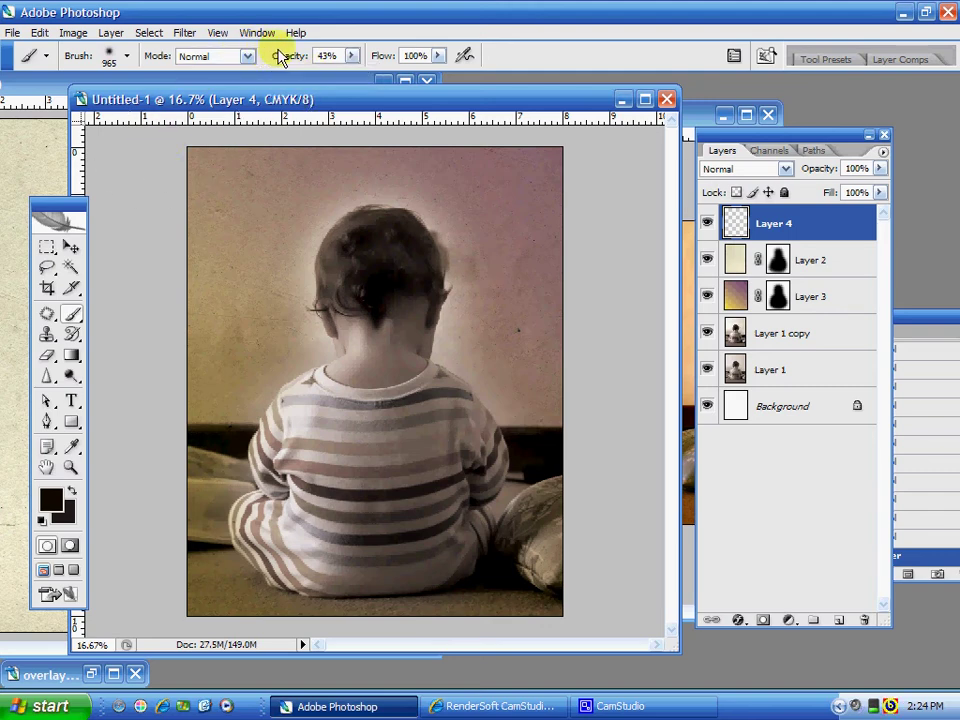
mouse_move(128, 214)
mouse_down()
mouse_move(167, 167)
mouse_move(300, 118)
mouse_up()
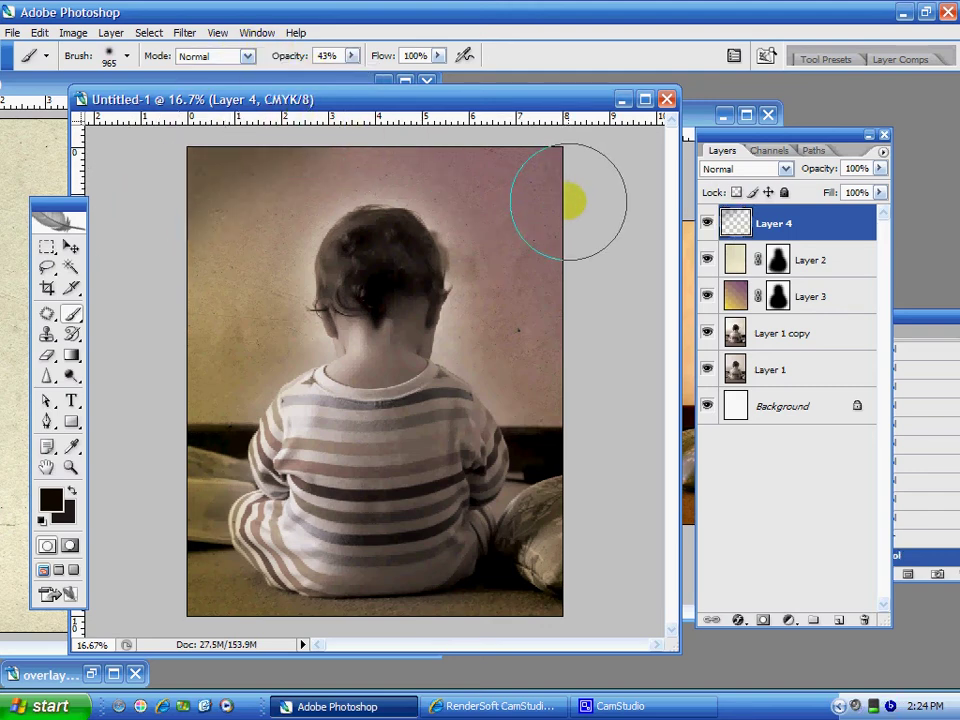
mouse_move(561, 171)
mouse_down()
mouse_move(493, 120)
mouse_move(456, 135)
mouse_up()
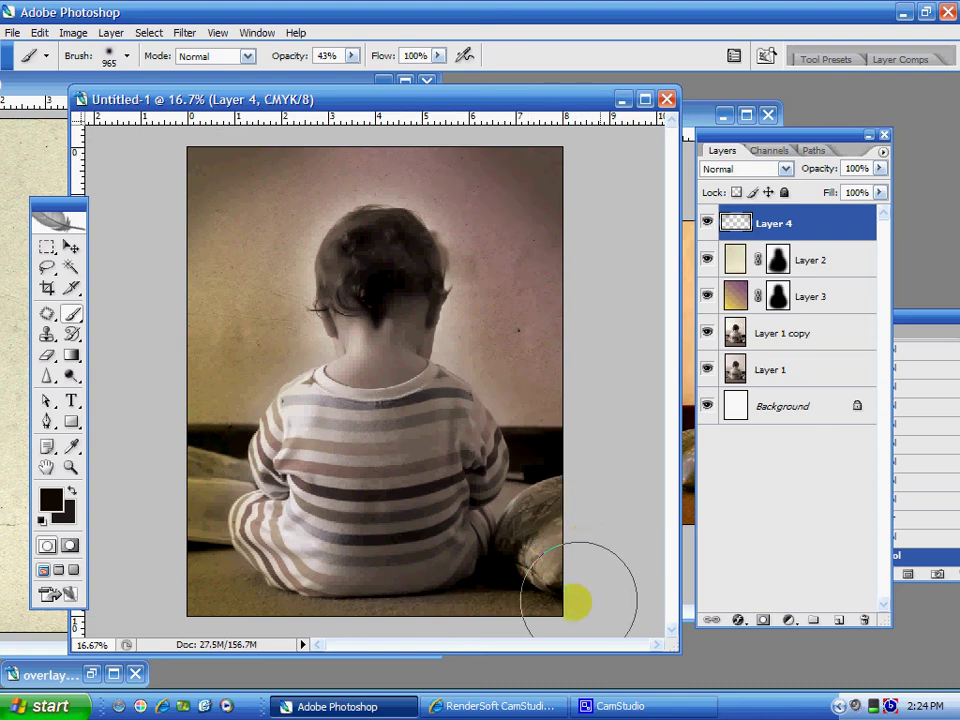
mouse_move(578, 600)
mouse_down()
mouse_move(471, 636)
mouse_move(103, 561)
mouse_up()
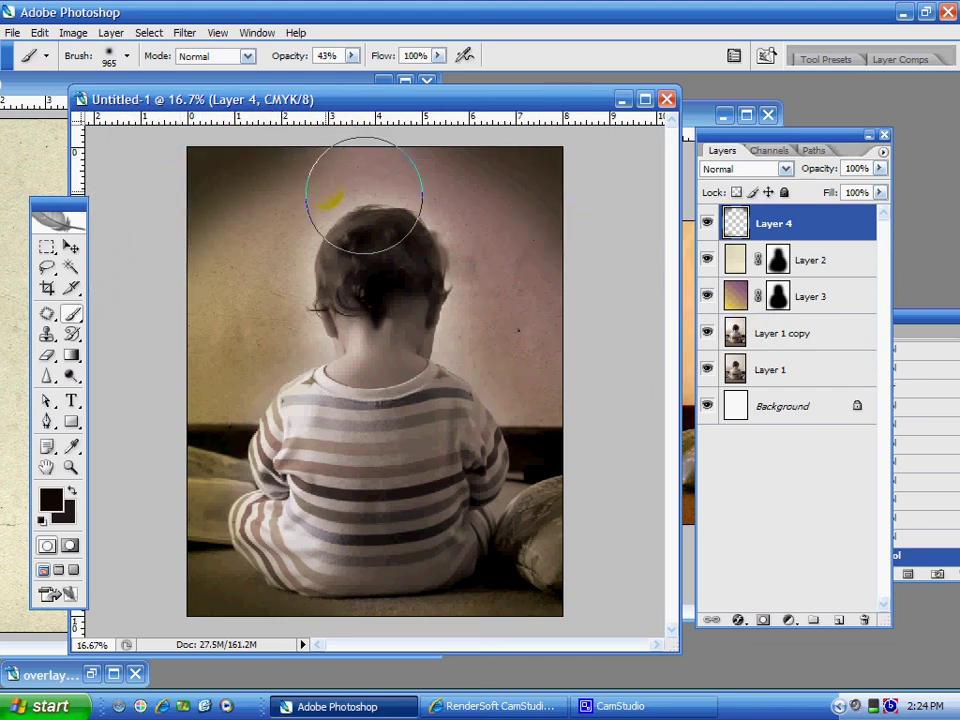
Mask Layer 4's darkening around the baby's head with a 26% opacity brush
click(763, 621)
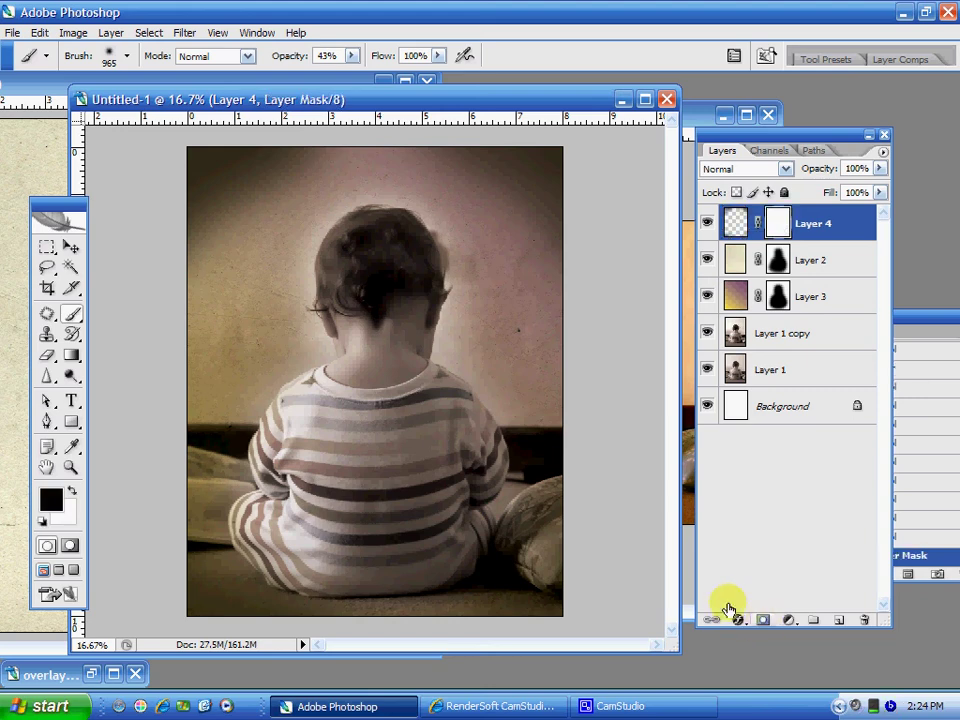
click(351, 55)
drag(325, 79, 332, 75)
click(461, 107)
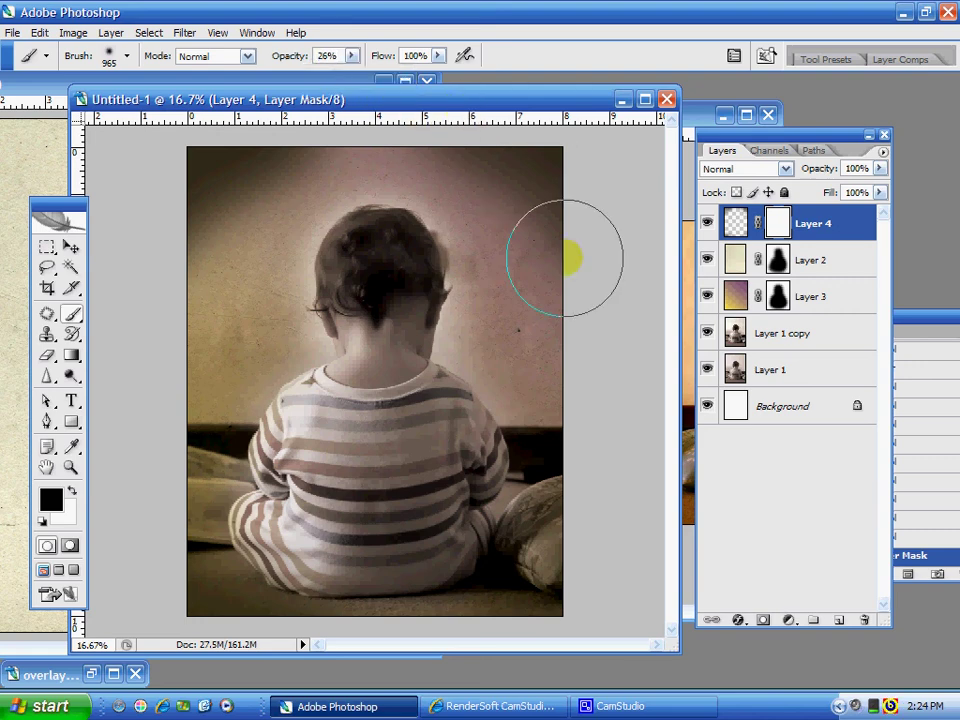
mouse_move(565, 258)
mouse_down()
mouse_move(552, 309)
mouse_move(558, 290)
mouse_move(545, 266)
mouse_move(443, 178)
mouse_move(350, 271)
mouse_move(339, 235)
mouse_move(275, 180)
mouse_move(145, 378)
mouse_move(147, 395)
mouse_move(236, 504)
mouse_move(202, 487)
mouse_move(347, 612)
mouse_move(451, 606)
mouse_move(438, 596)
mouse_move(603, 420)
mouse_move(560, 274)
mouse_move(533, 222)
mouse_move(313, 158)
mouse_move(323, 172)
mouse_move(284, 186)
mouse_move(177, 289)
mouse_move(189, 318)
mouse_move(187, 375)
mouse_move(357, 442)
mouse_move(575, 165)
mouse_move(279, 454)
mouse_up()
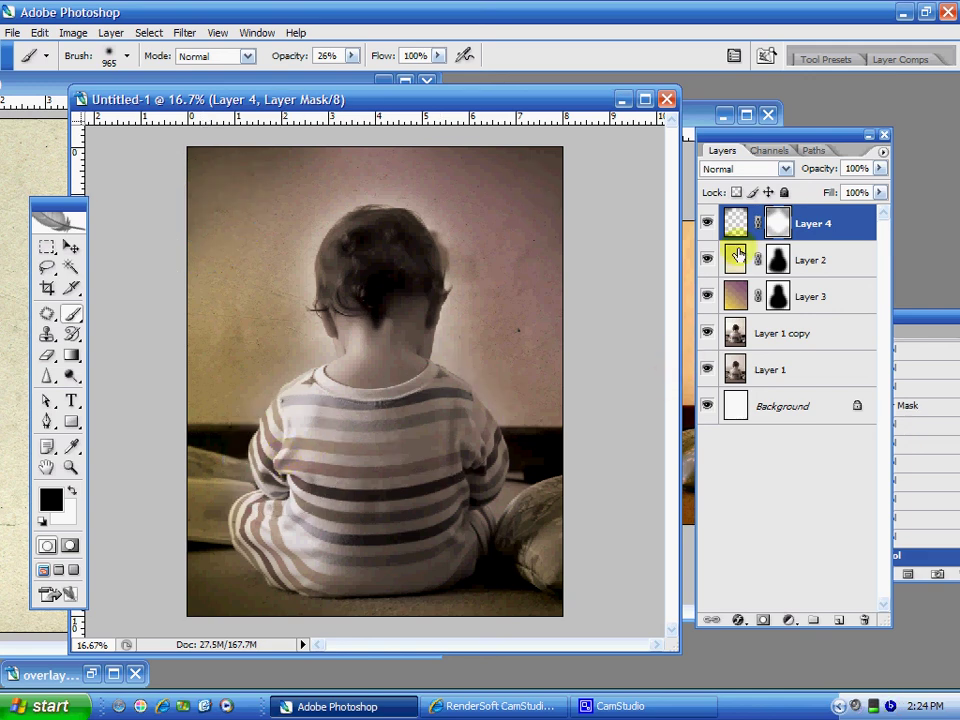
click(813, 226)
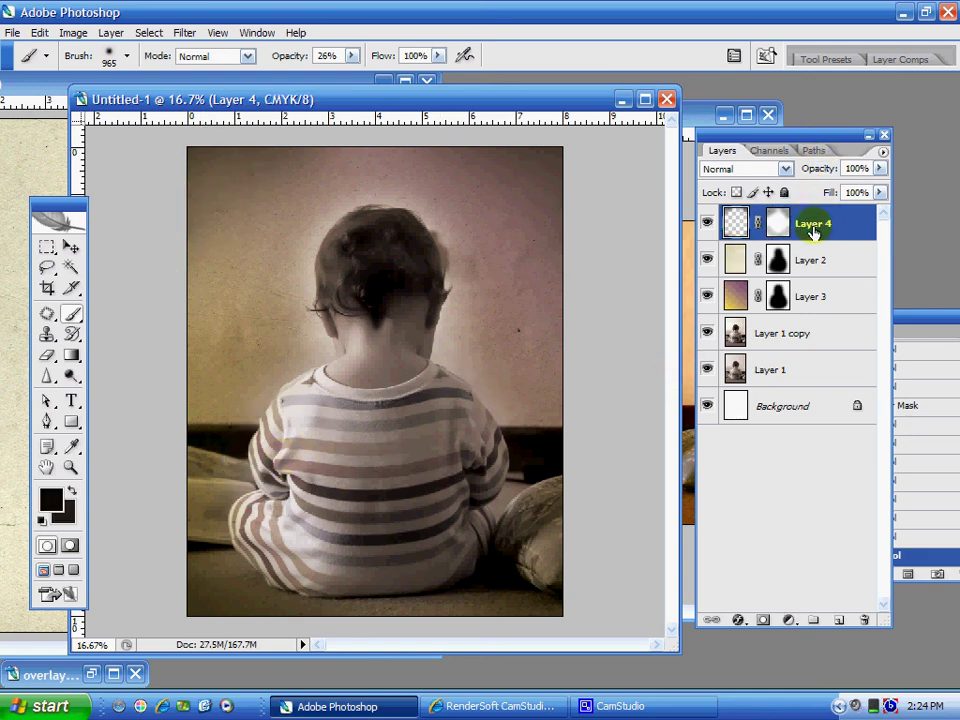
Set Layer 4's blend mode to Multiply
click(786, 168)
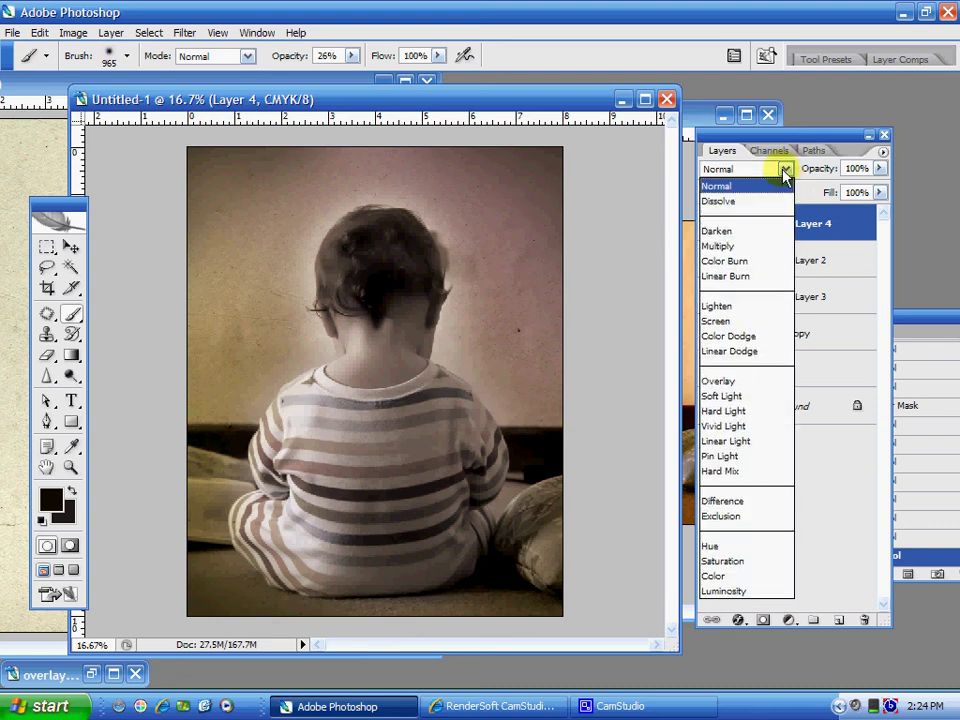
click(765, 248)
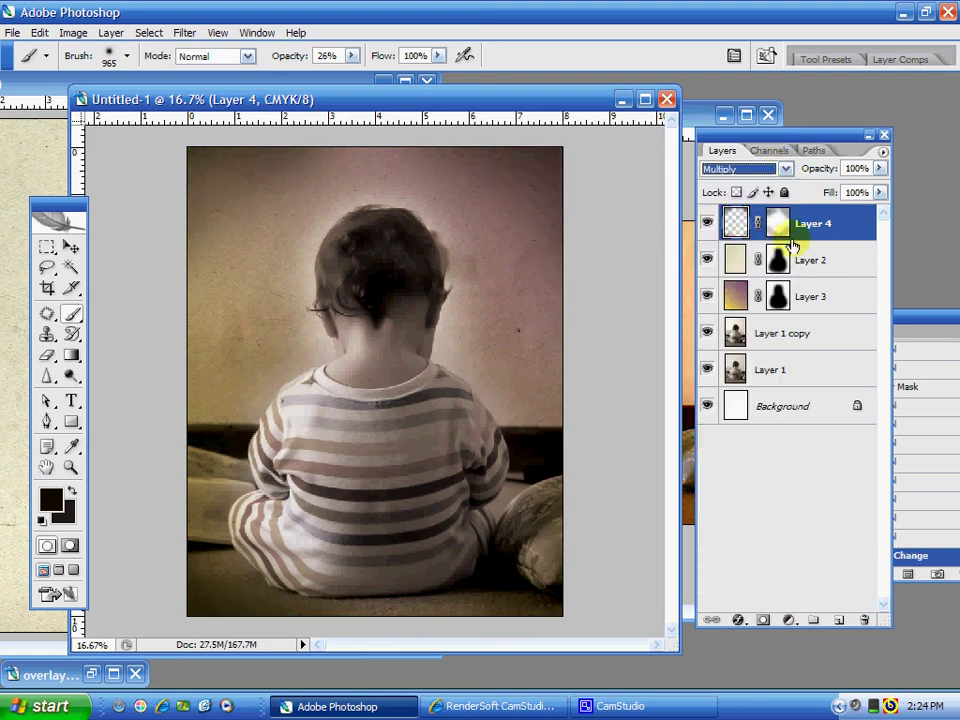